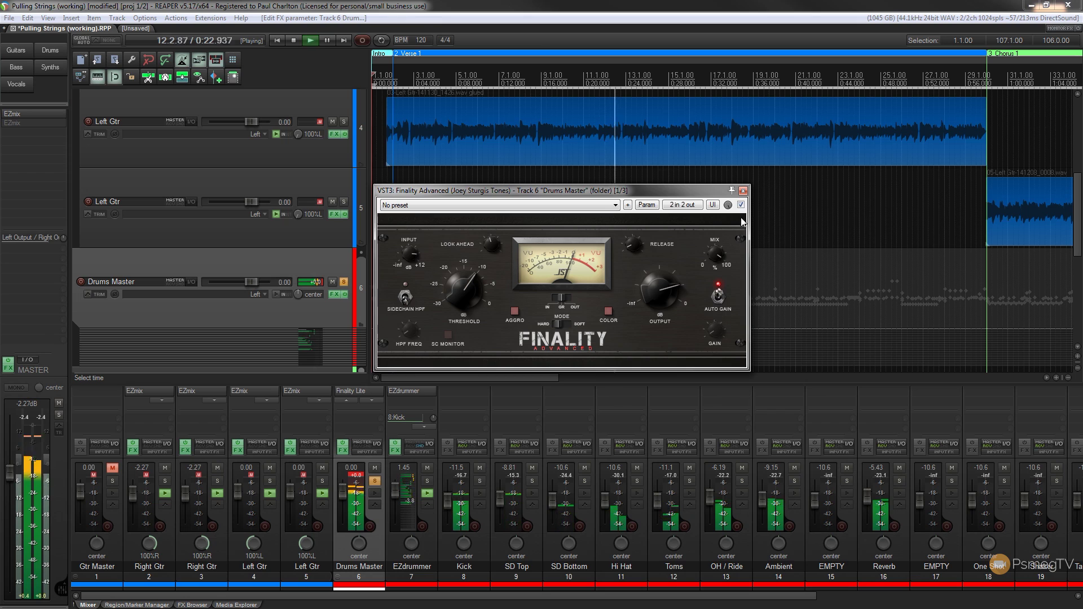
Compare the Drums Master compressor bypassed versus active and finish setting its output level
click(741, 205)
click(741, 204)
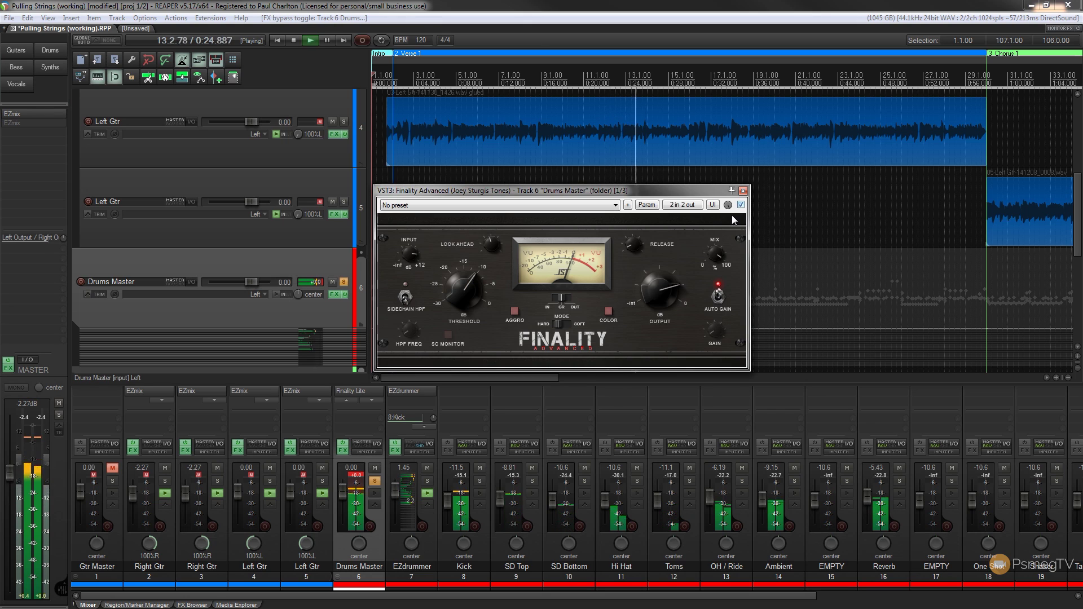
mouse_move(653, 286)
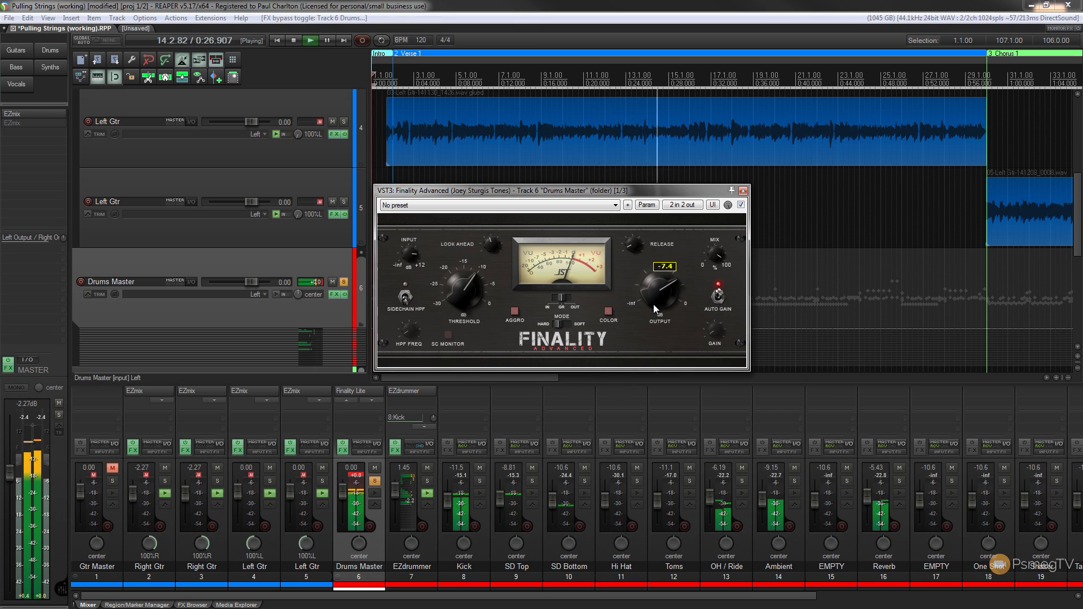
click(657, 311)
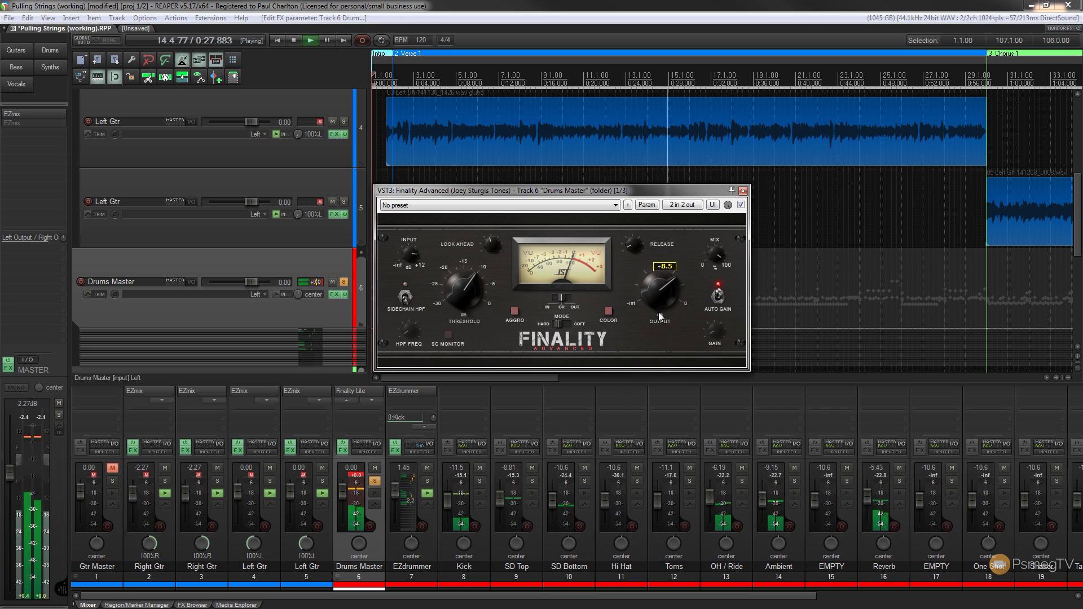
click(741, 204)
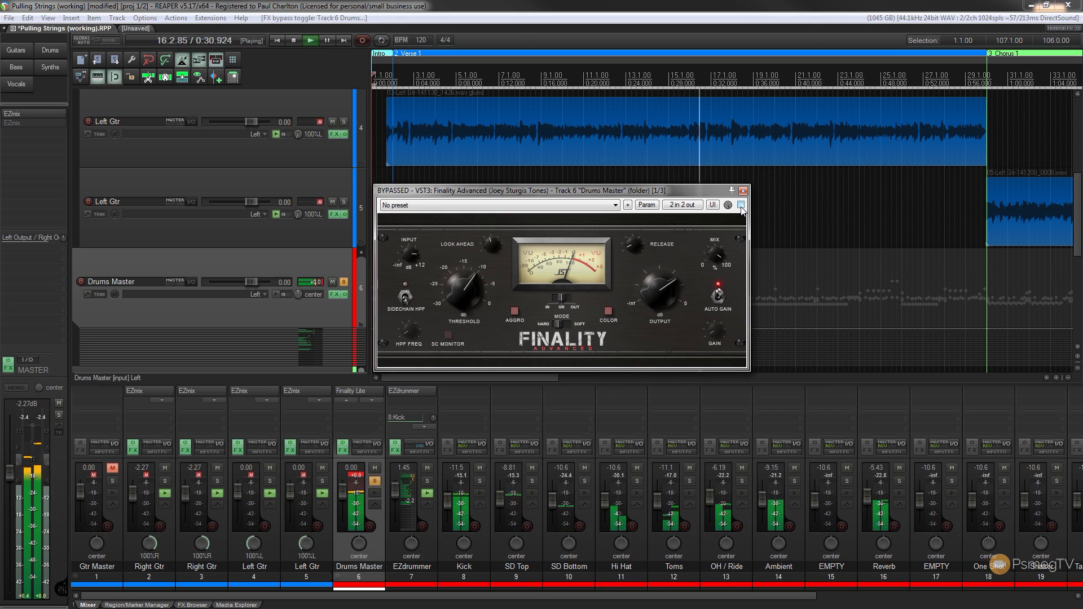
click(742, 204)
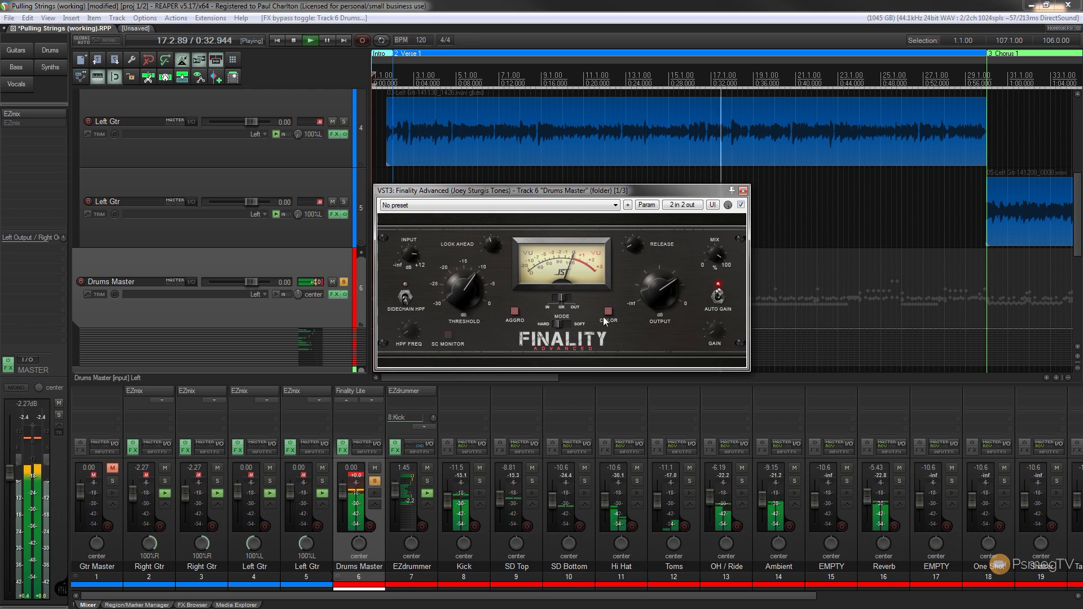
Engage Aggro and Color, set threshold near -15.6 and output -8.3, disable Auto Gain, raise gain to 10
click(513, 313)
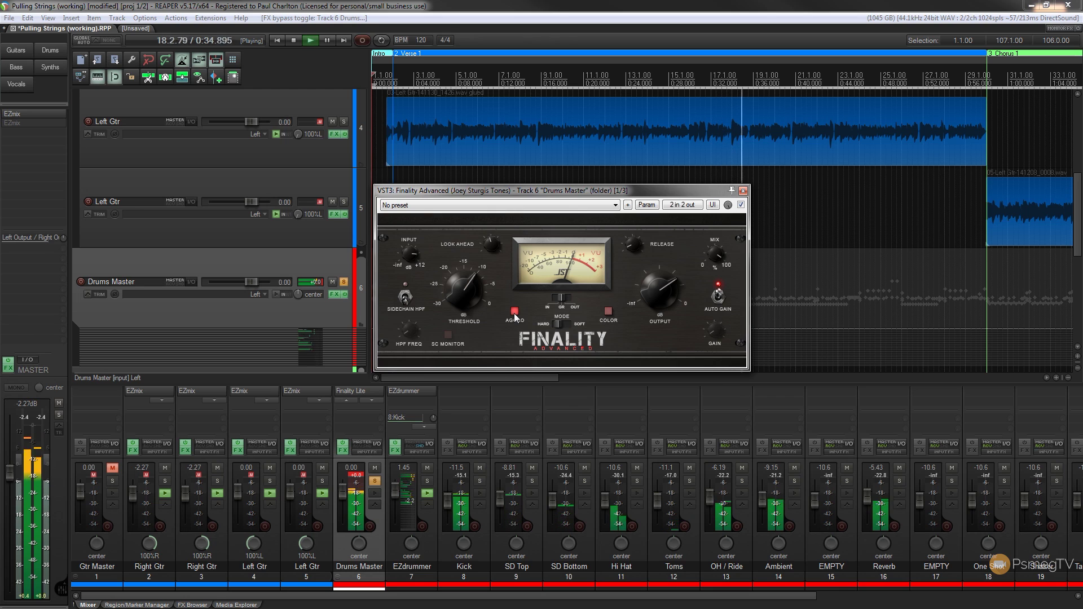
click(608, 311)
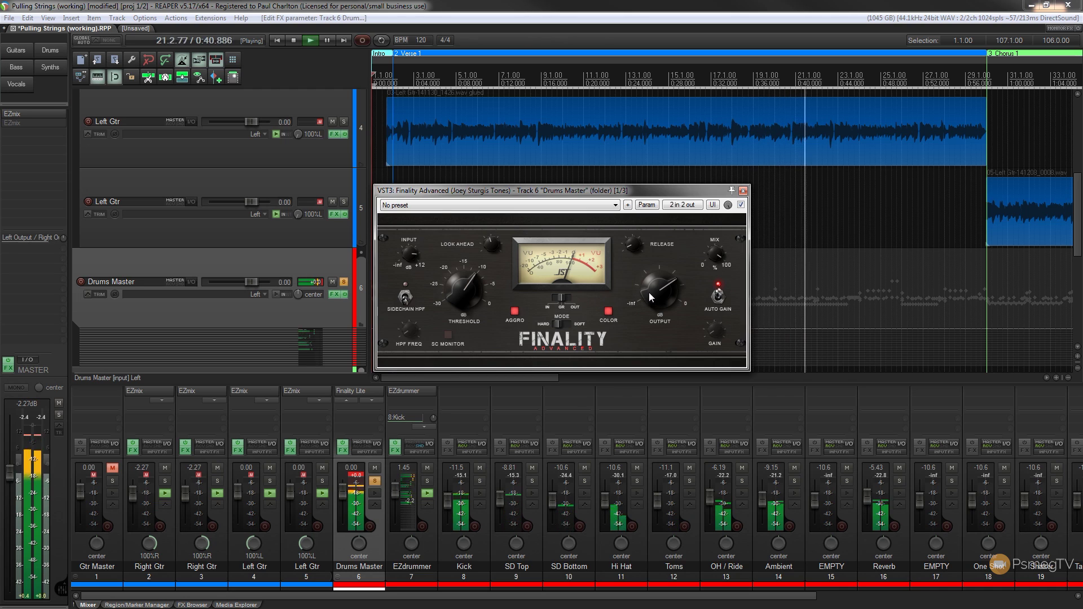
drag(446, 283, 481, 333)
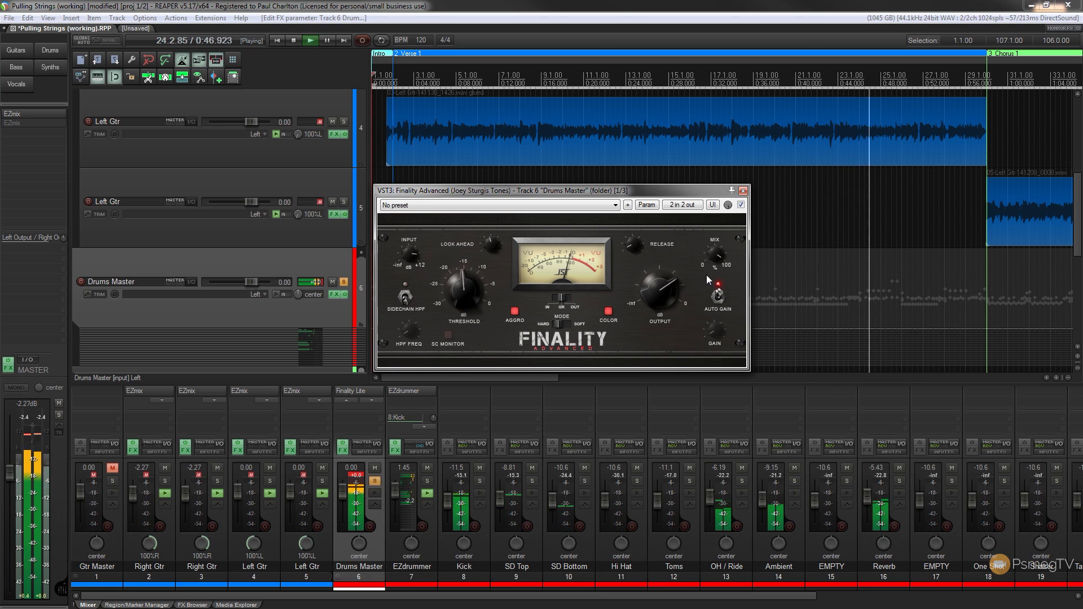
drag(650, 290, 650, 295)
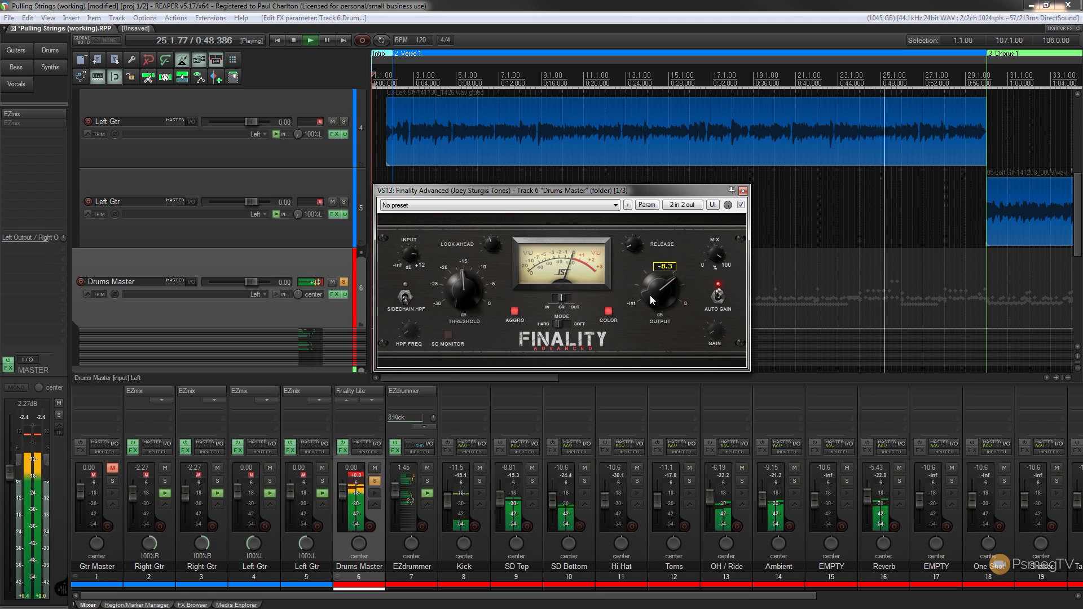
click(717, 295)
drag(712, 334, 723, 272)
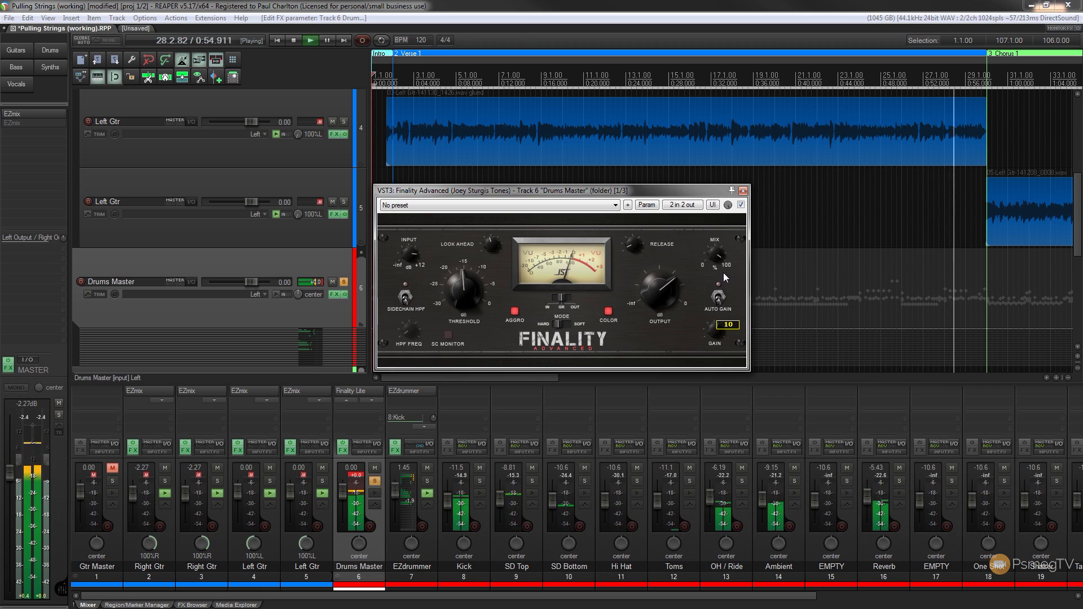
A/B the compressor, shorten release to about 454, and audition the sidechain HPF at 686
click(742, 206)
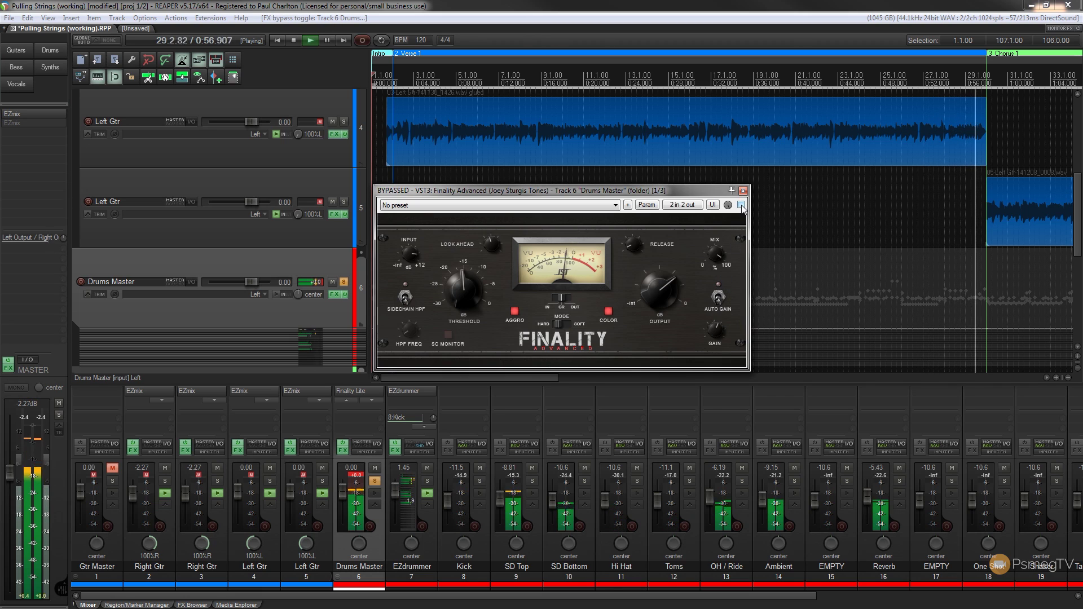
click(741, 207)
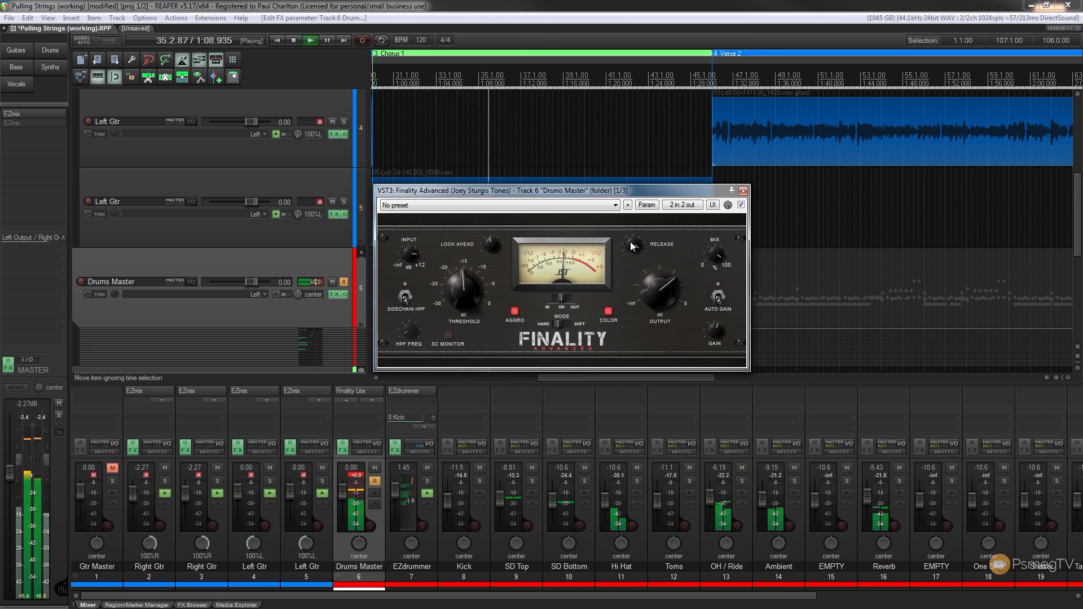
drag(633, 246, 630, 354)
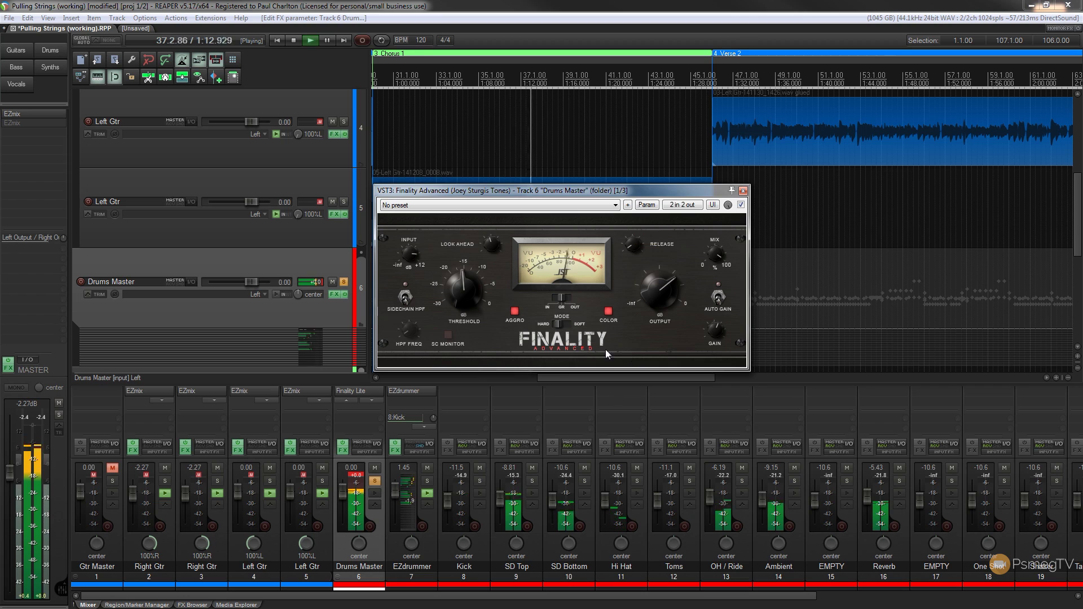
click(405, 297)
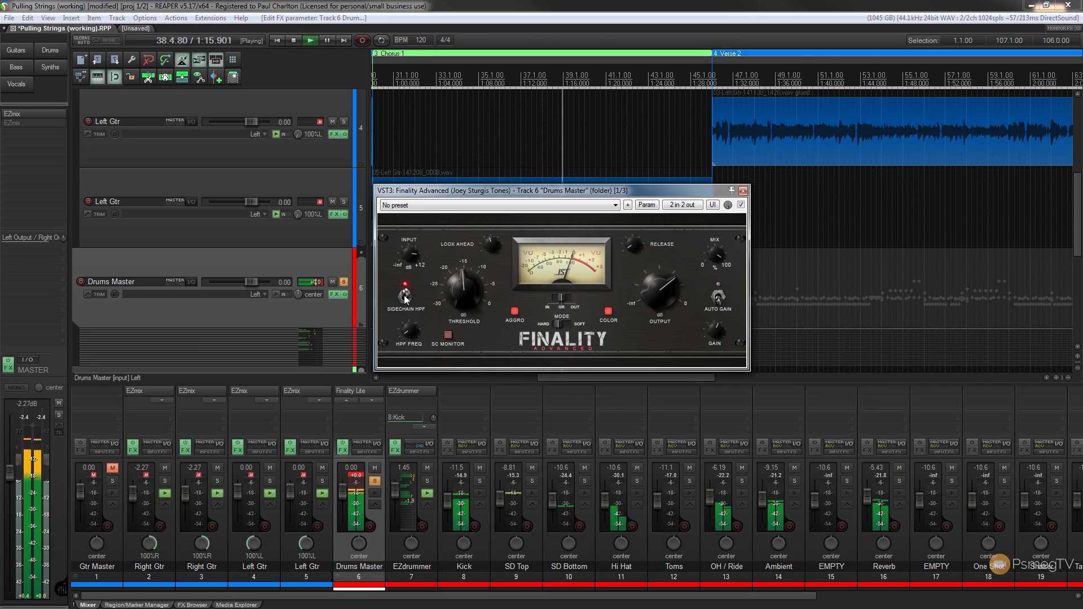
click(449, 335)
drag(410, 336, 418, 279)
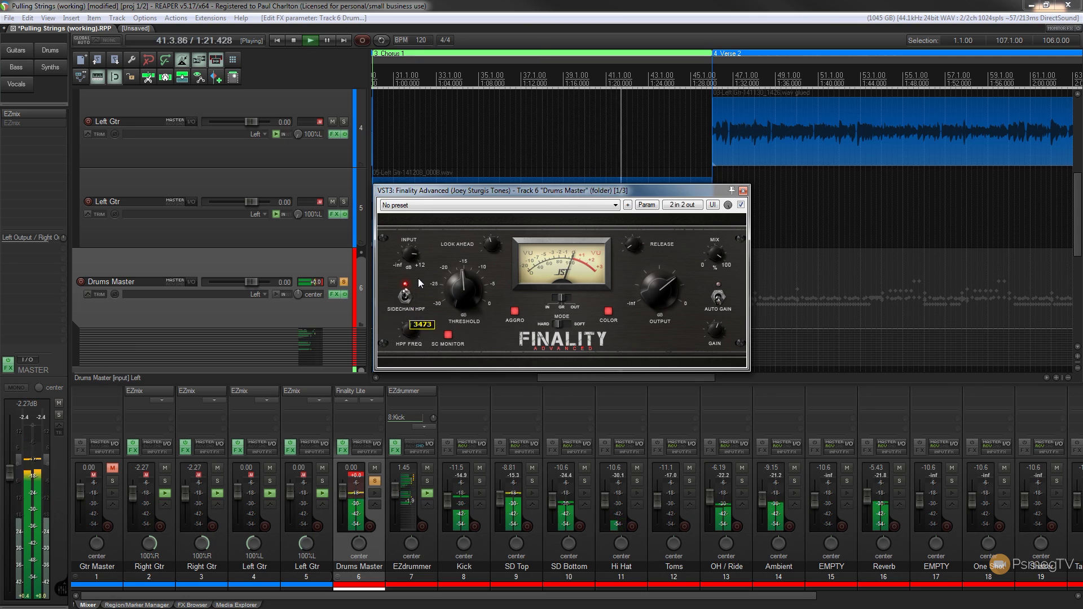
click(447, 334)
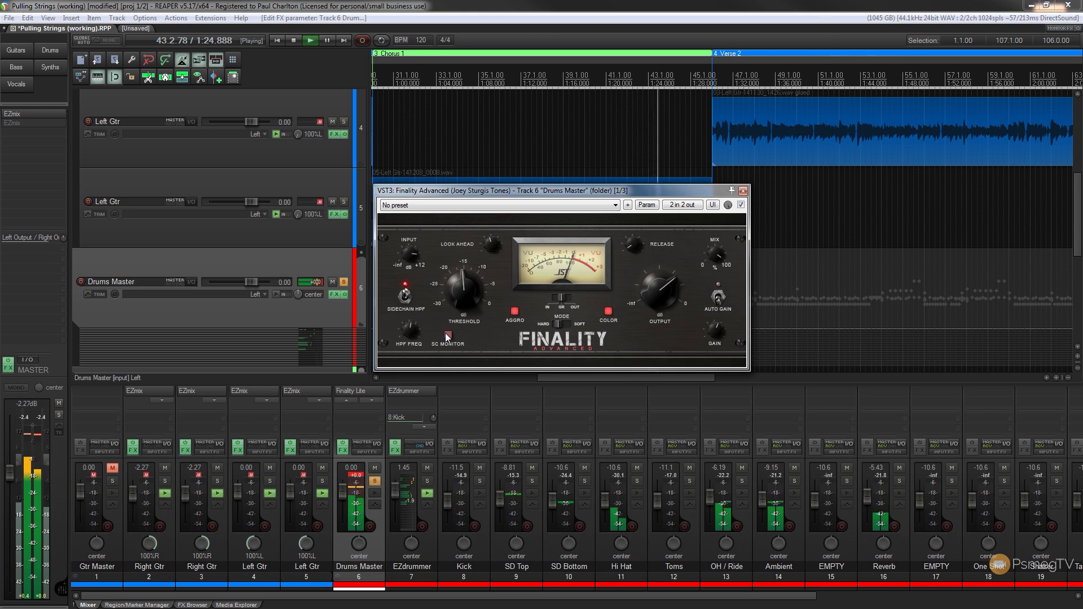
A/B again, switch the sidechain HPF off, and try the mix at 61 before raising it
click(741, 205)
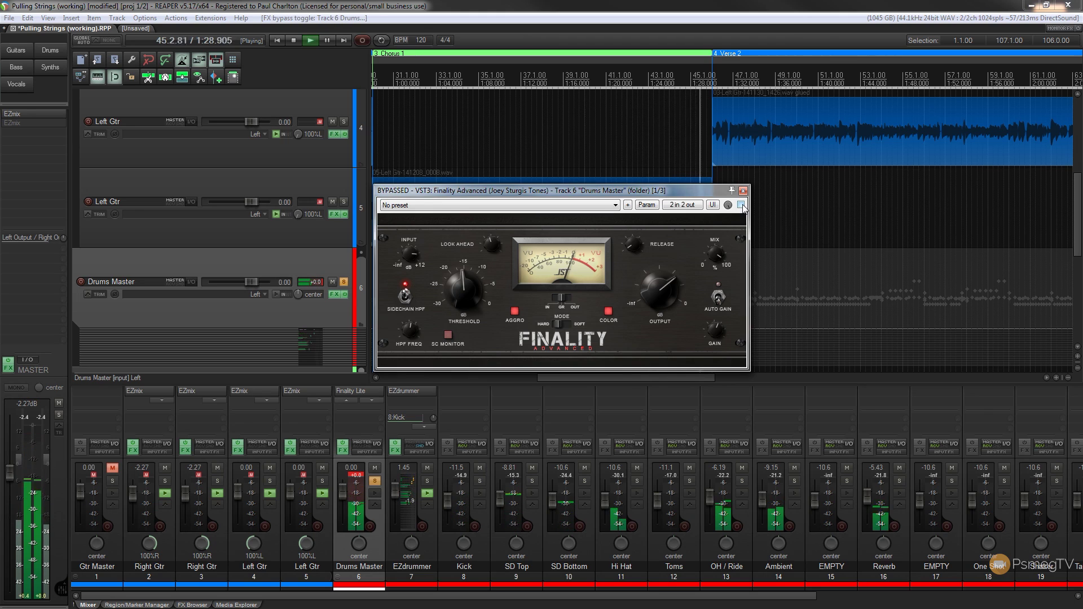
click(741, 205)
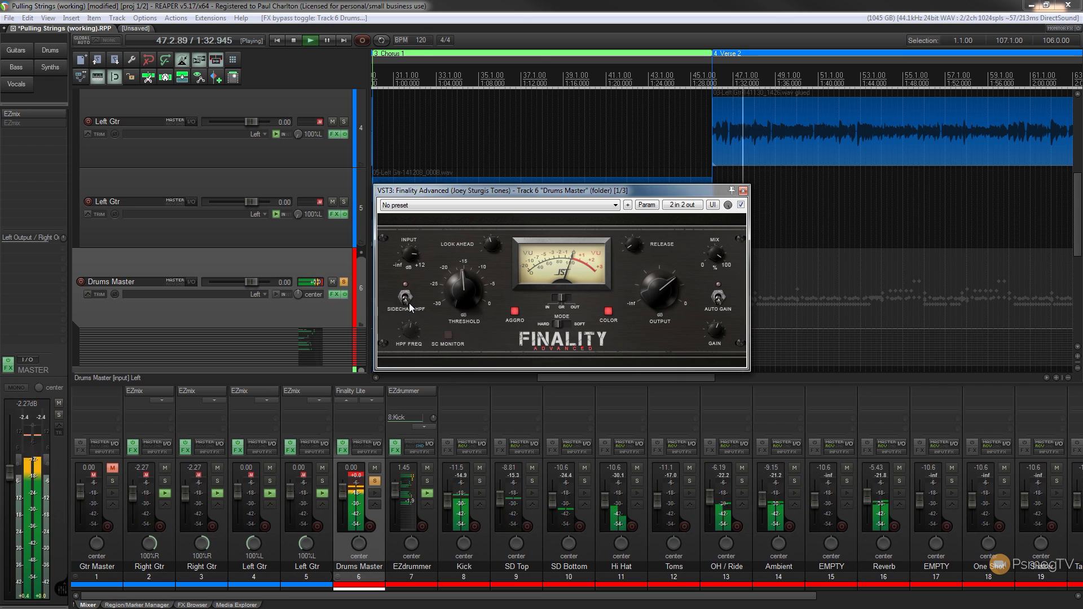
click(408, 303)
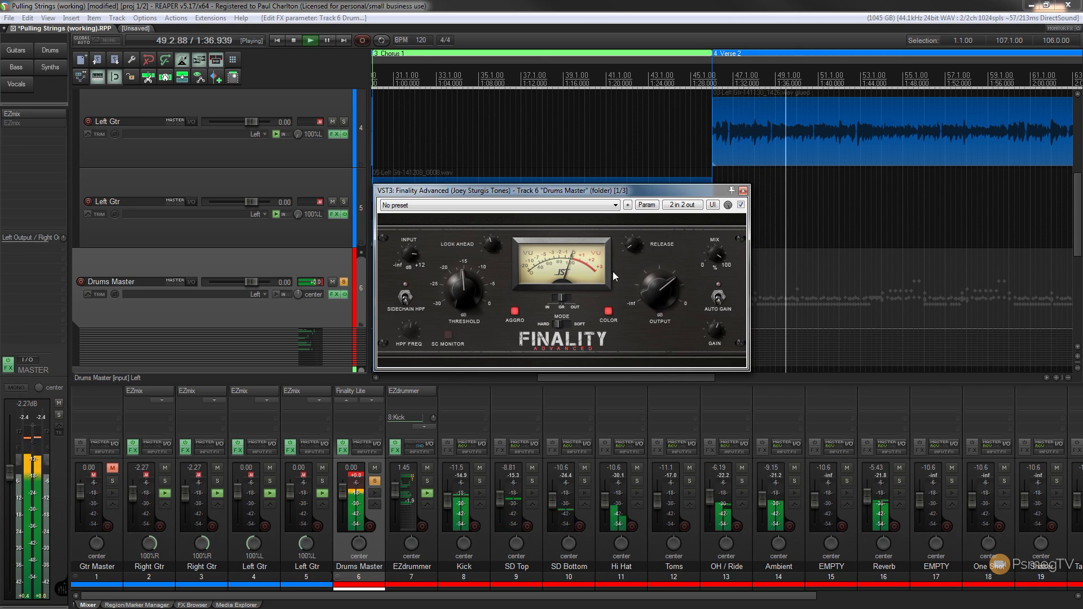
drag(712, 251, 709, 300)
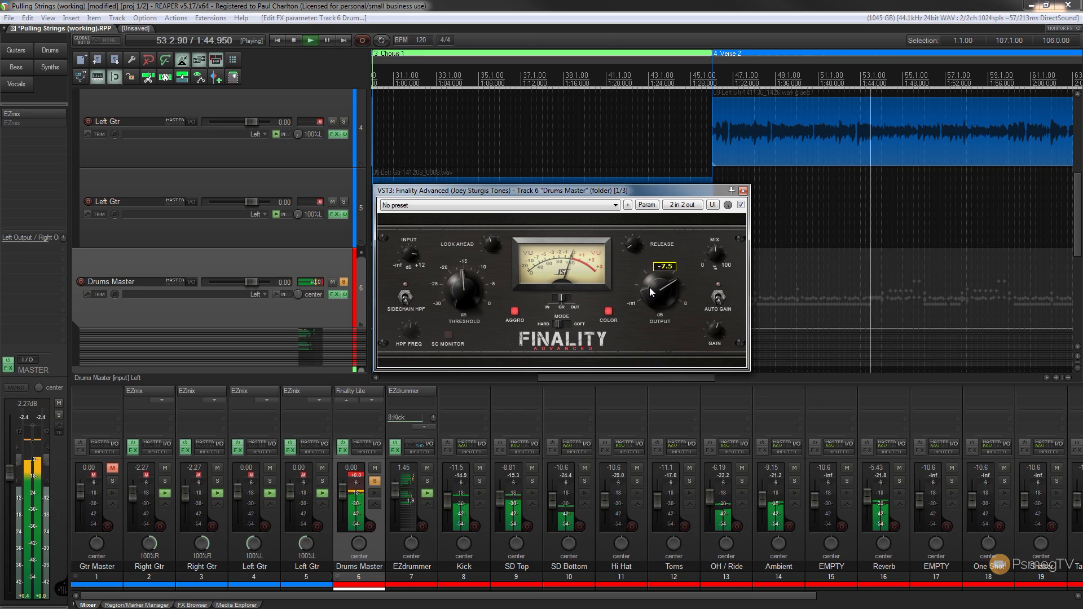
drag(723, 255, 712, 218)
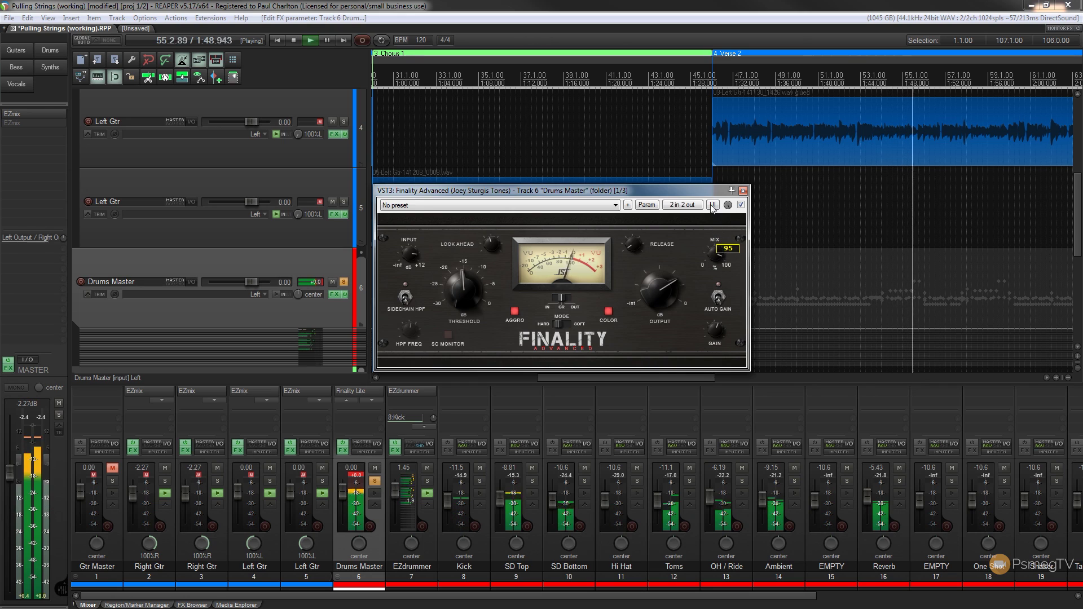
Shorten the release to 14.31 and retune the look-ahead time
mouse_move(487, 245)
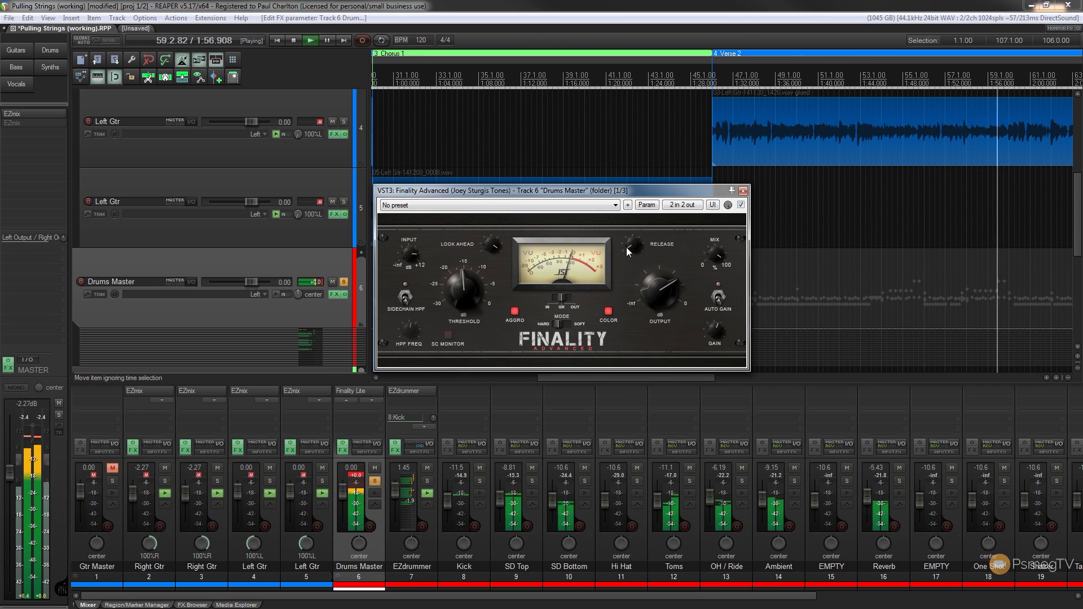
mouse_move(632, 228)
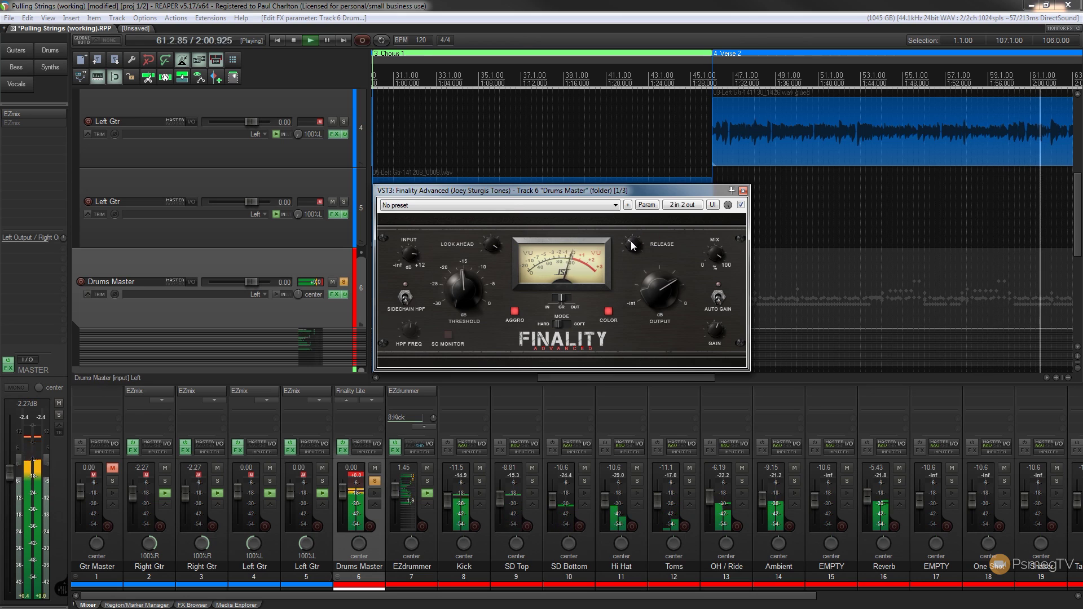
drag(632, 244, 626, 263)
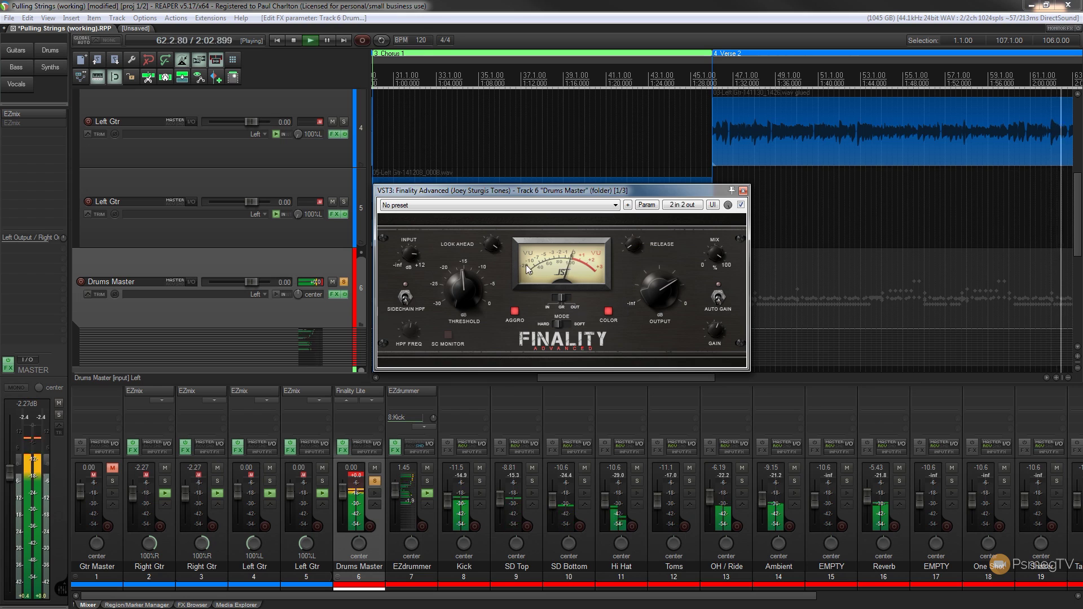
drag(490, 246, 490, 276)
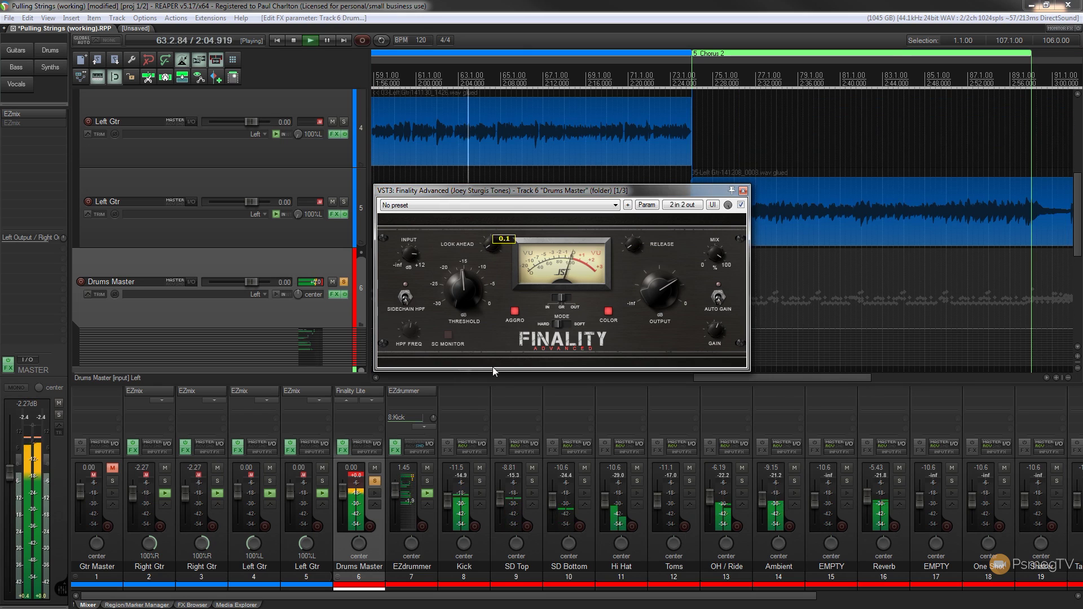
Lower the compressor input to -24.4 and stop playback
mouse_move(413, 255)
mouse_down()
mouse_move(410, 316)
mouse_move(415, 257)
mouse_up()
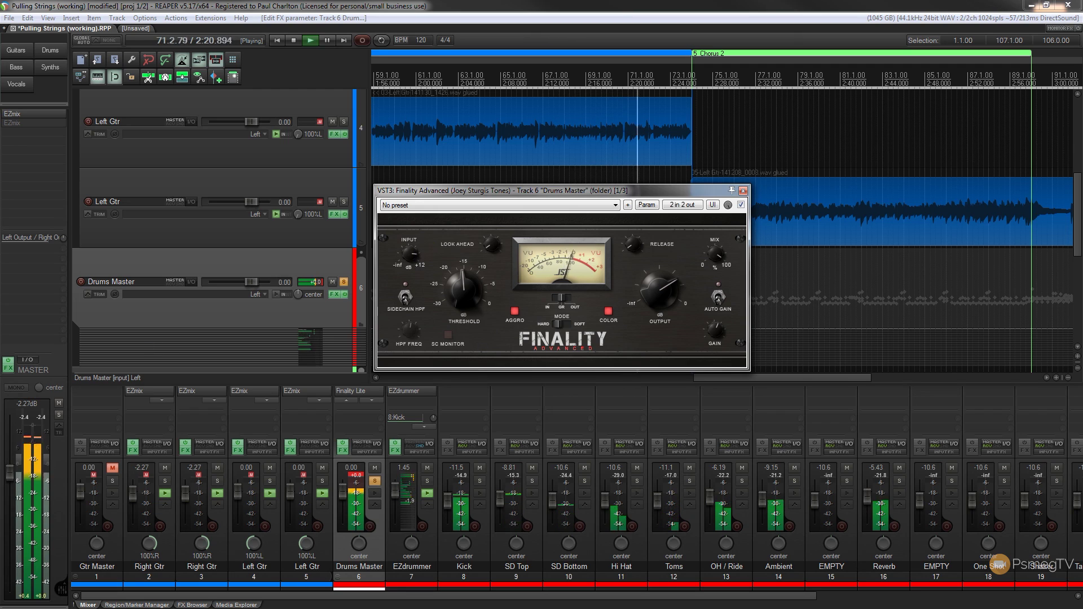
click(299, 43)
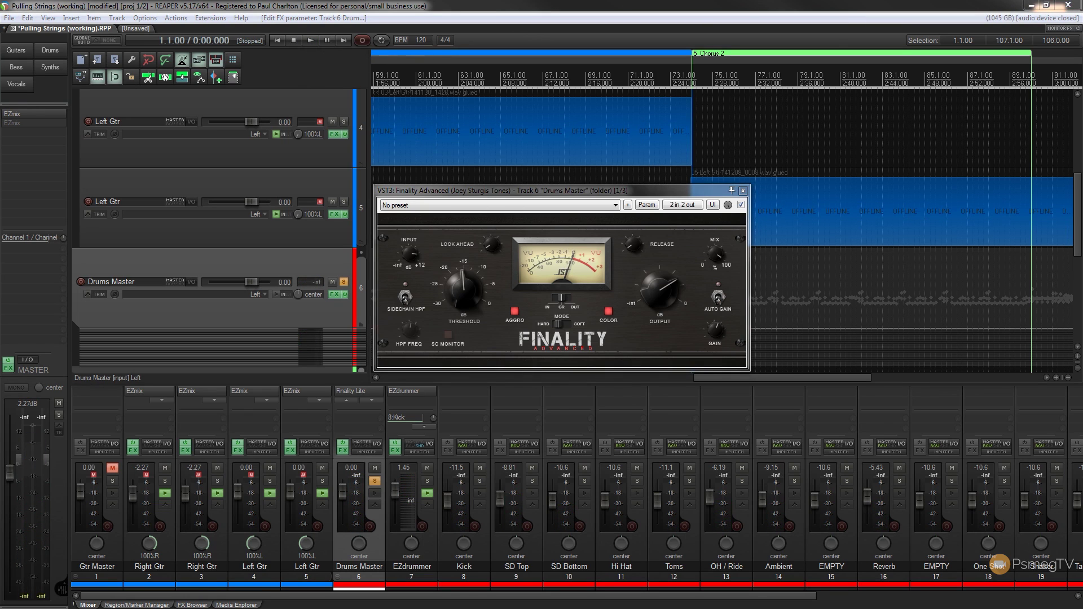
Bring the audio device and tracks back online, then play the project from the start
click(567, 192)
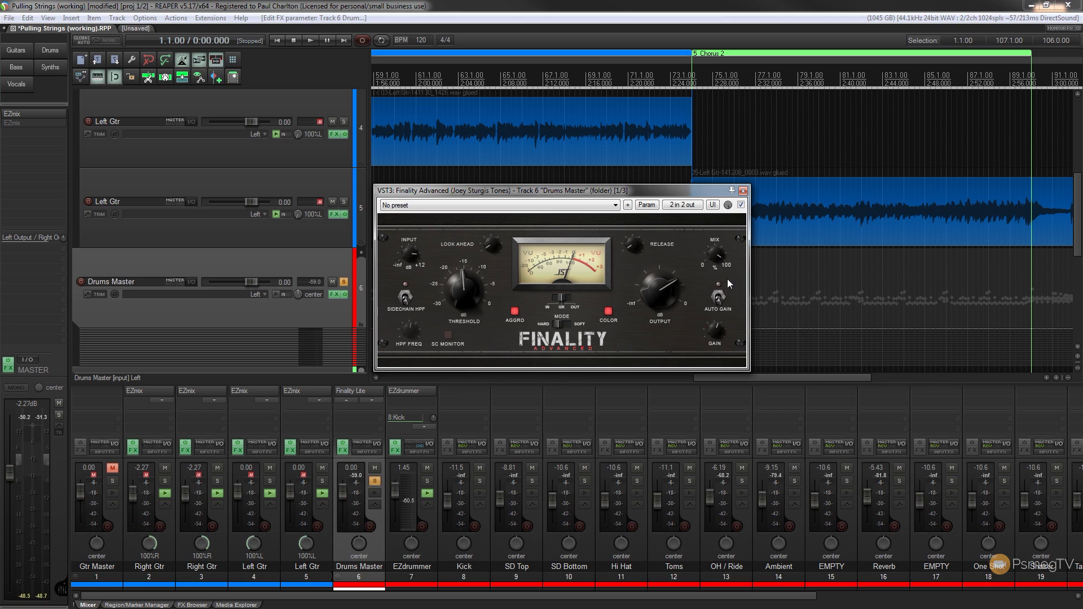
click(311, 40)
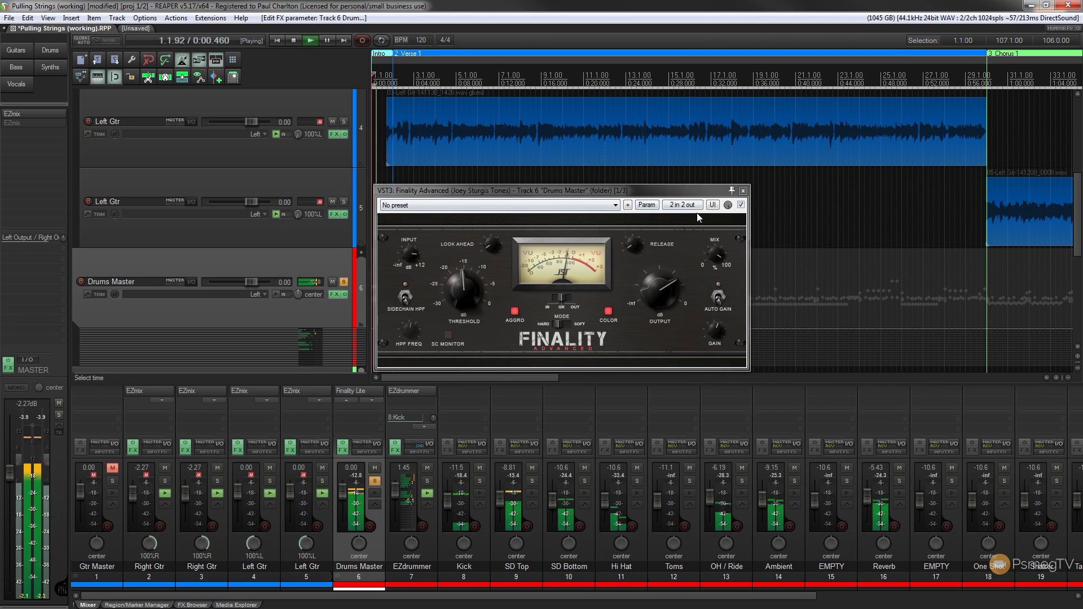
A/B the Drums Master compressor twice, leave it enabled, stop playback, and close its window
click(740, 204)
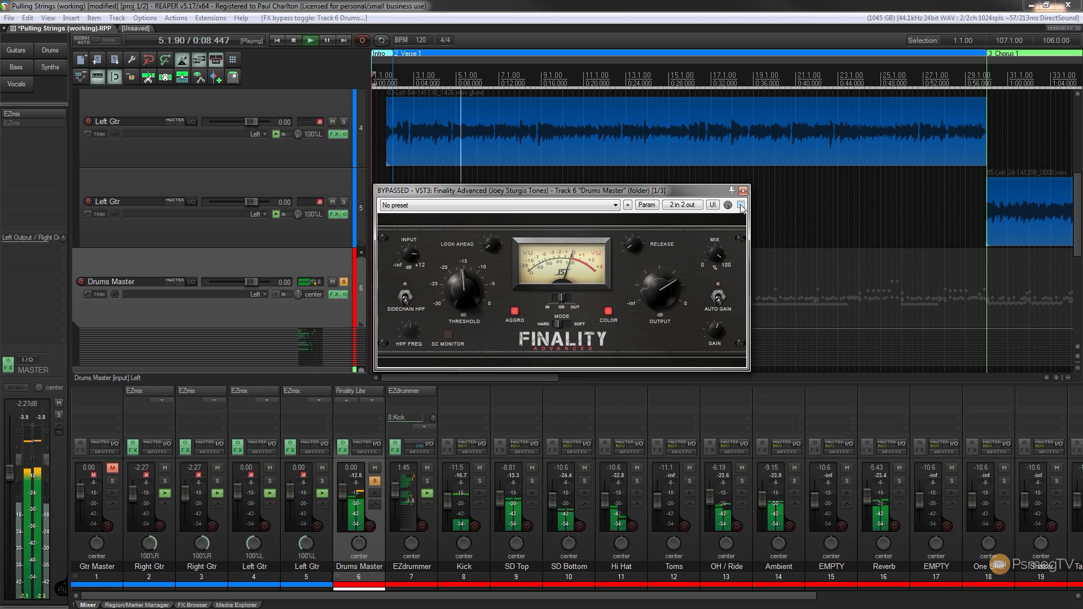
click(741, 205)
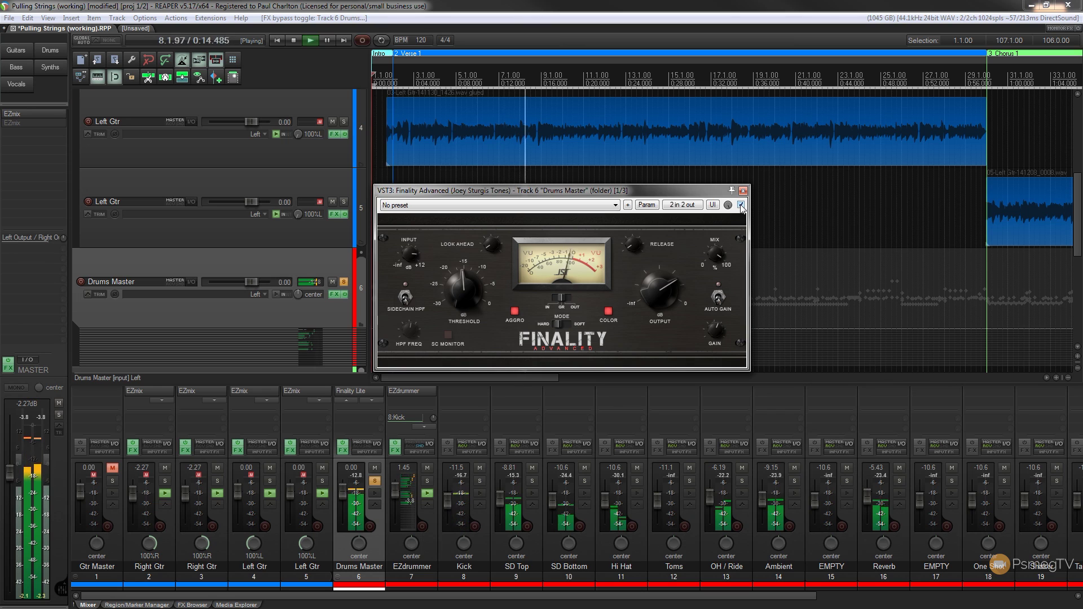
click(740, 206)
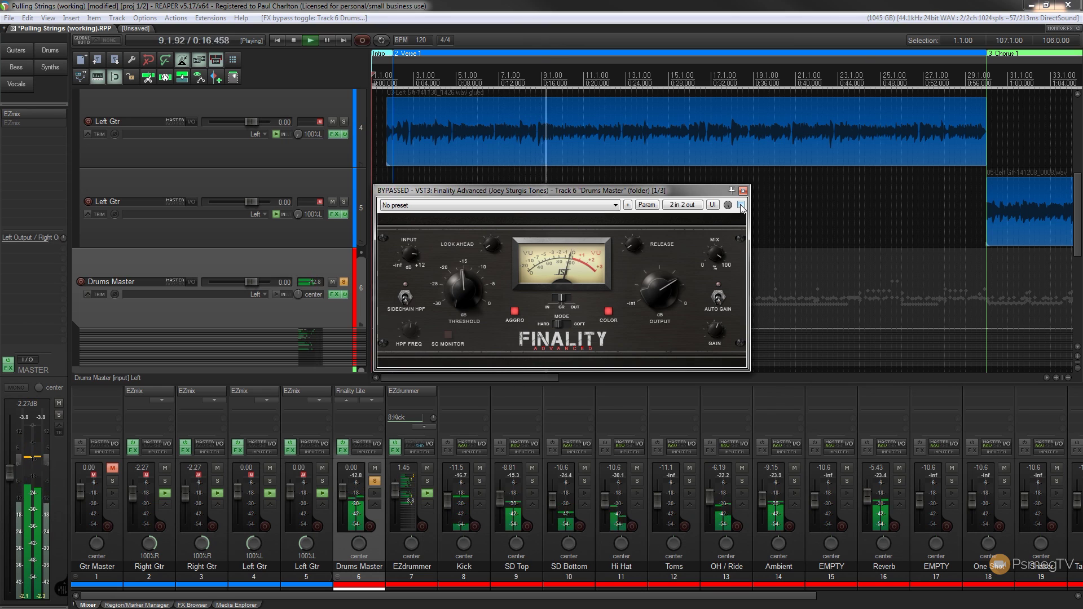
click(741, 206)
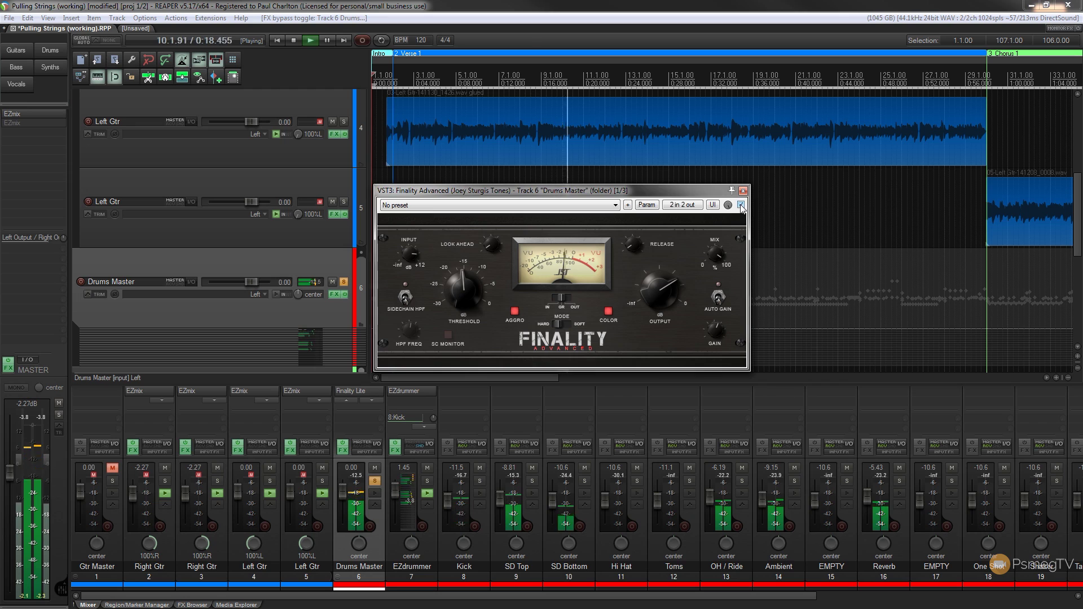
click(295, 40)
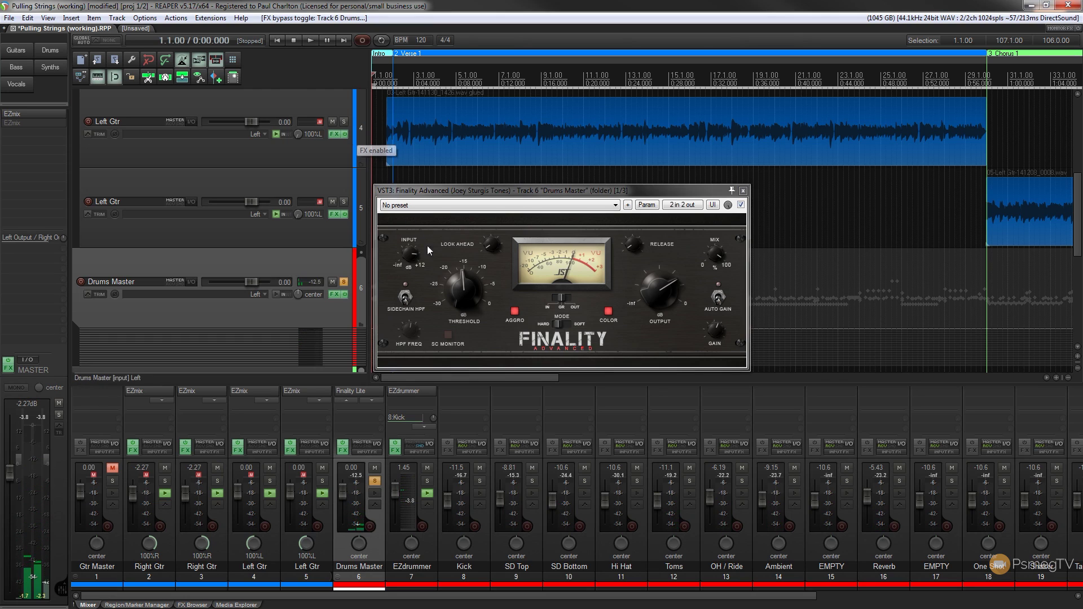
click(744, 191)
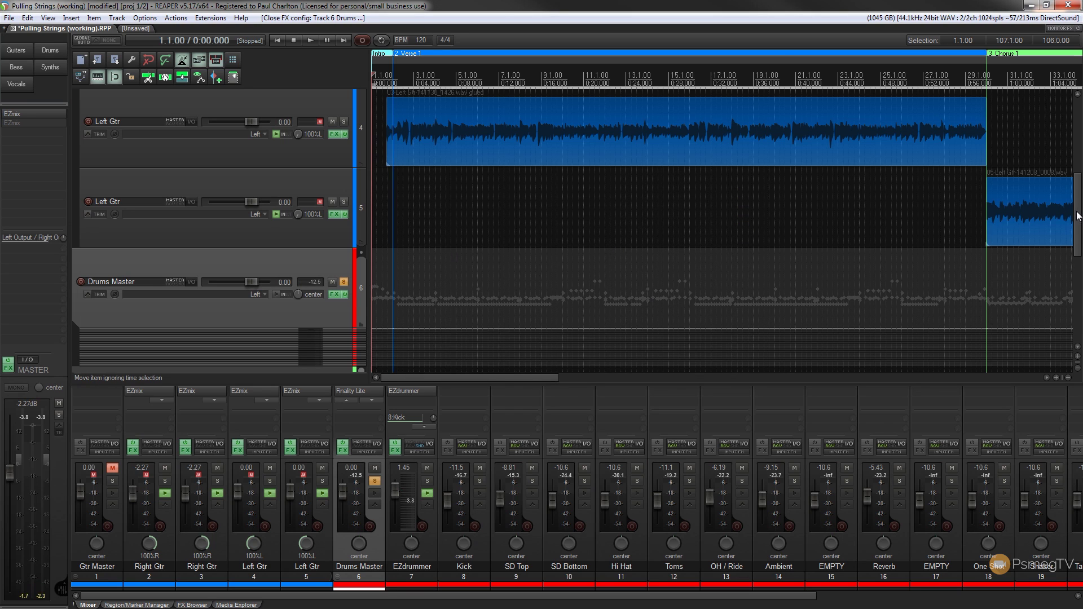
Scroll the arrange view down to the Bass tracks 24–26
drag(1077, 216, 1077, 286)
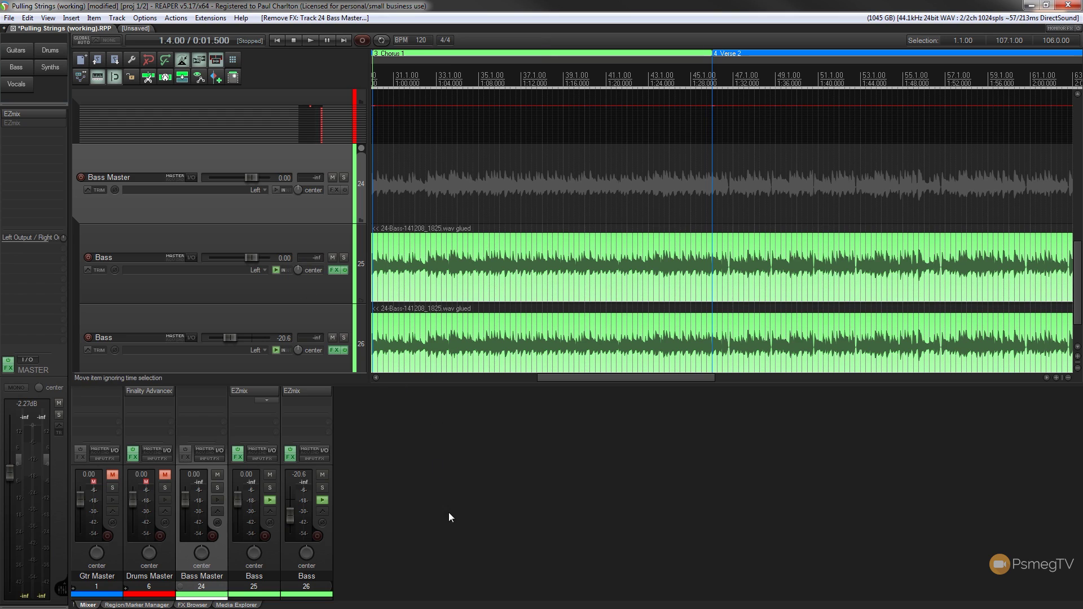
Add VST3: Finality Advanced from the FX Browser to the Bass Master track
double_click(209, 395)
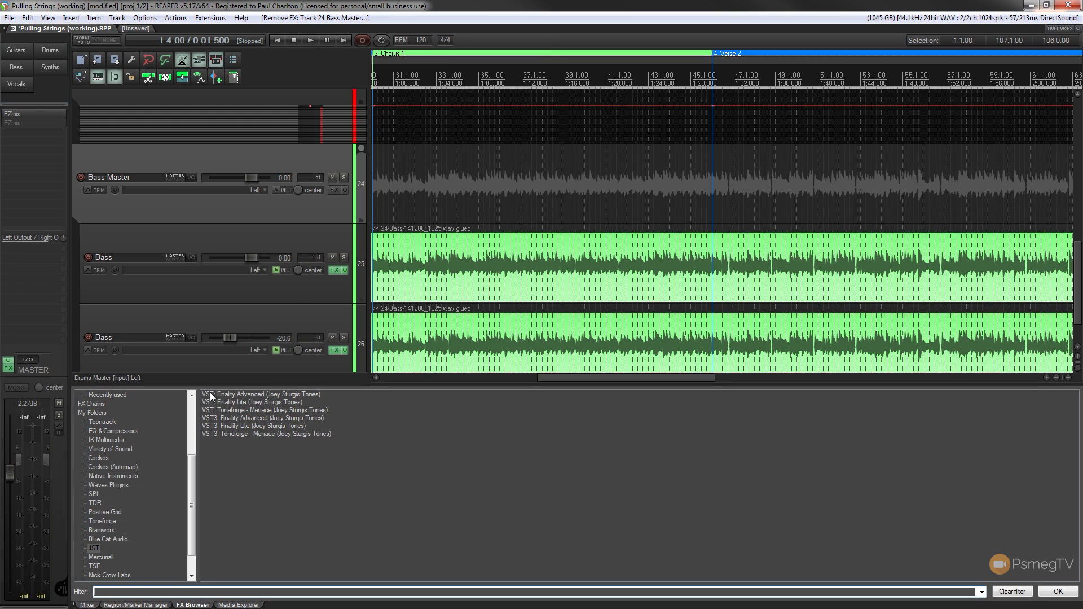
click(256, 419)
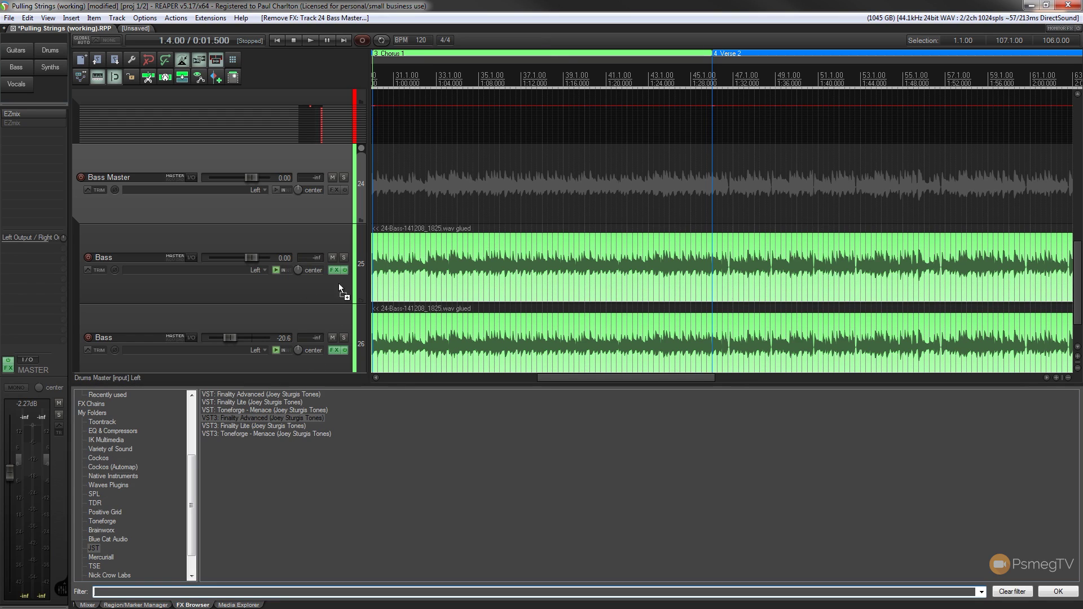
drag(339, 288, 325, 223)
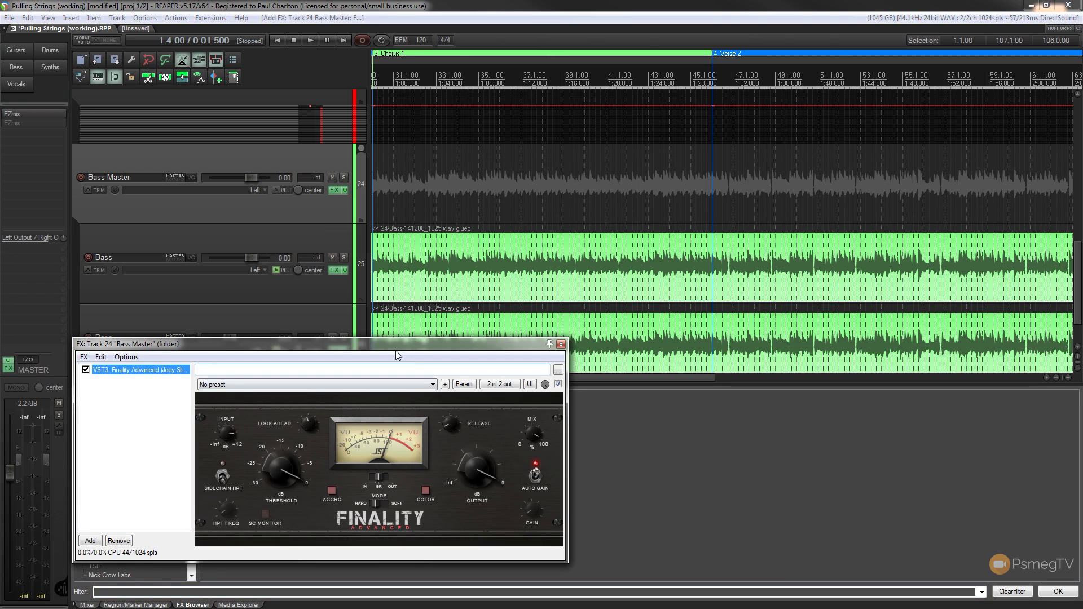
drag(379, 346, 598, 364)
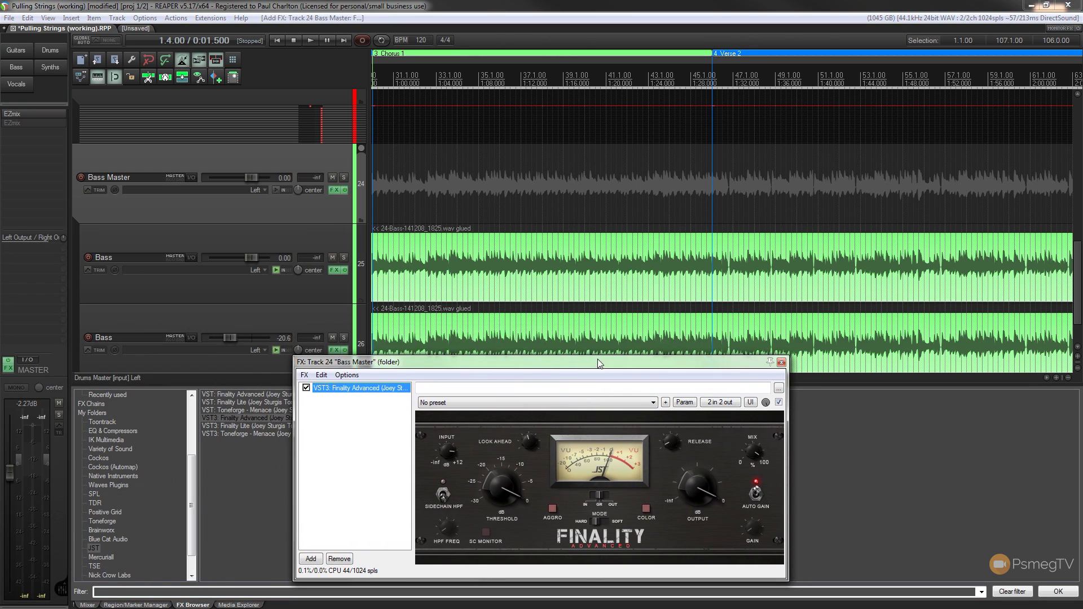
Bypass the new bass compressor, bring the mixer back, close the FX window, and start playback
click(779, 403)
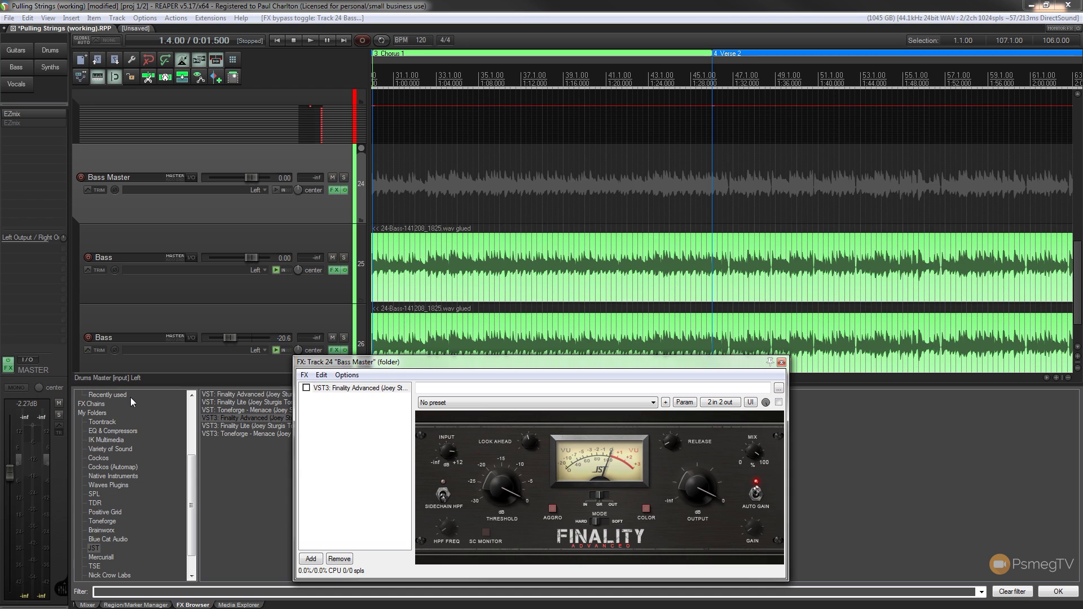
click(90, 604)
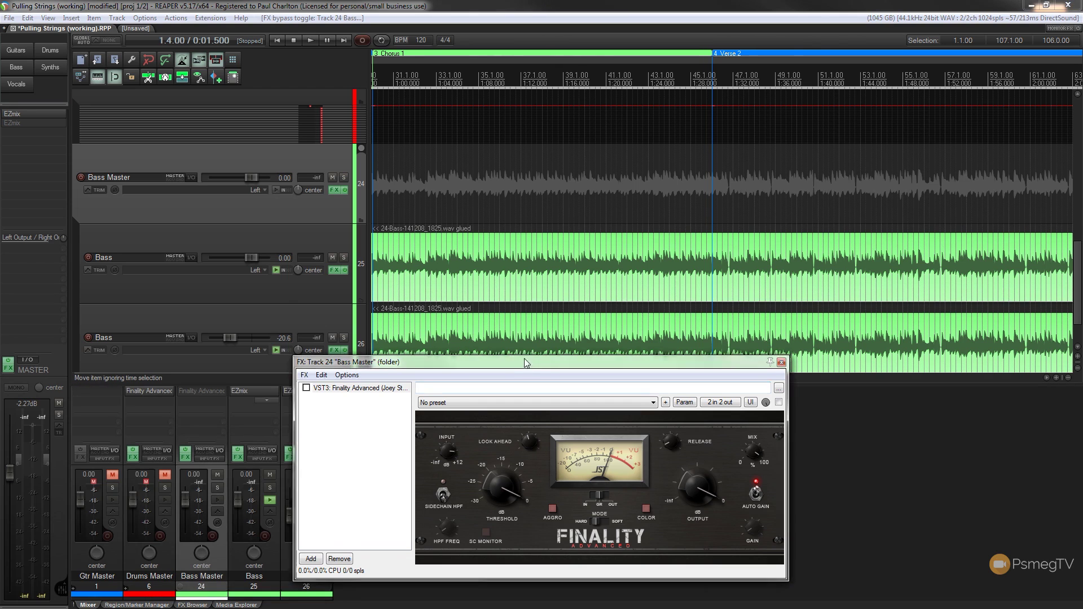
drag(530, 366, 309, 58)
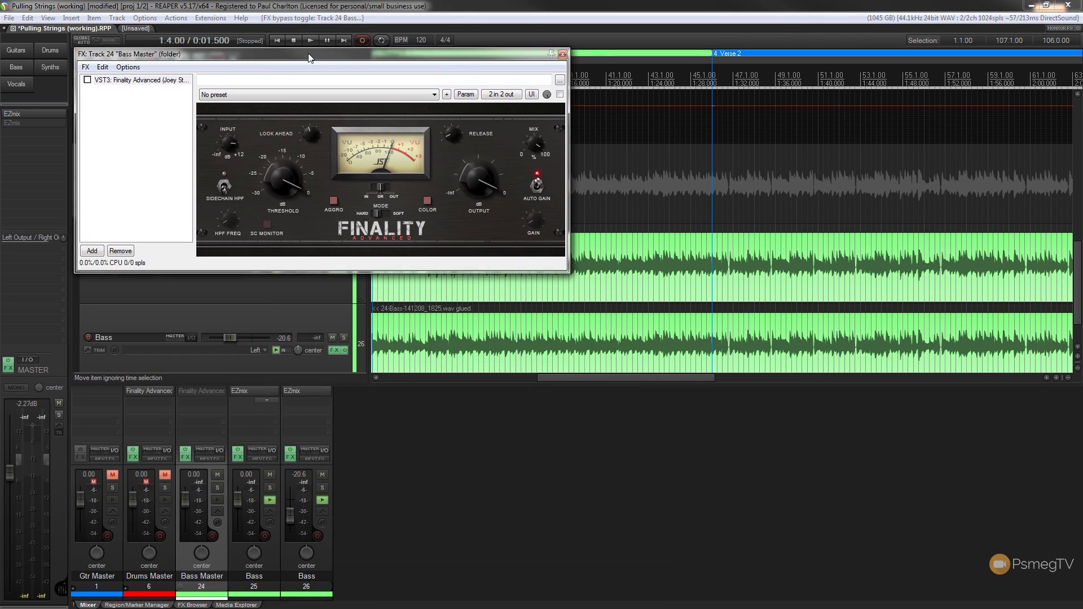
click(562, 54)
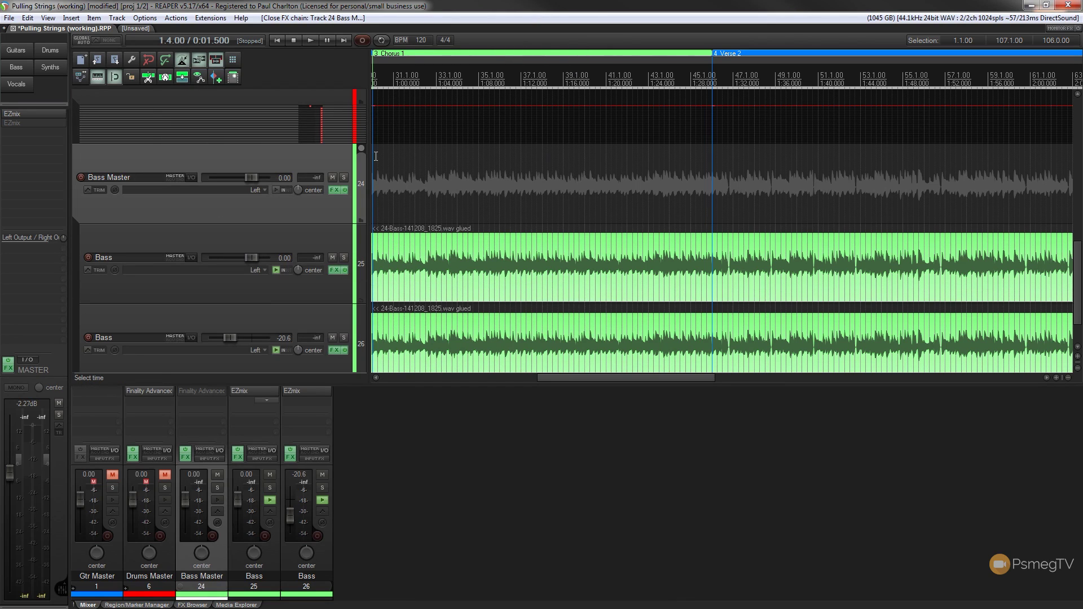
click(309, 40)
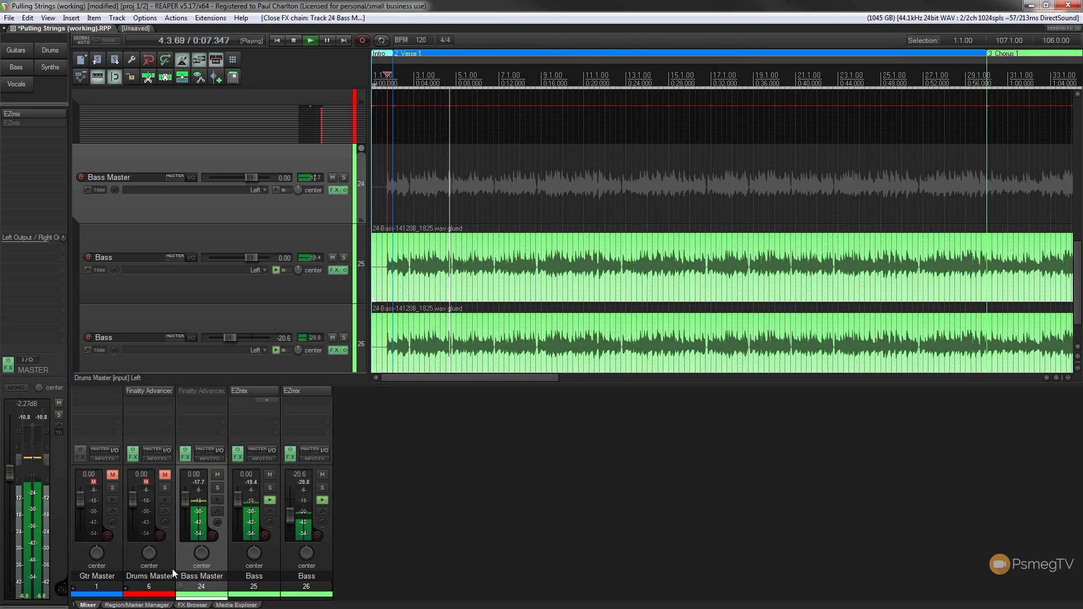
Unmute Drums Master and stop playback
click(165, 474)
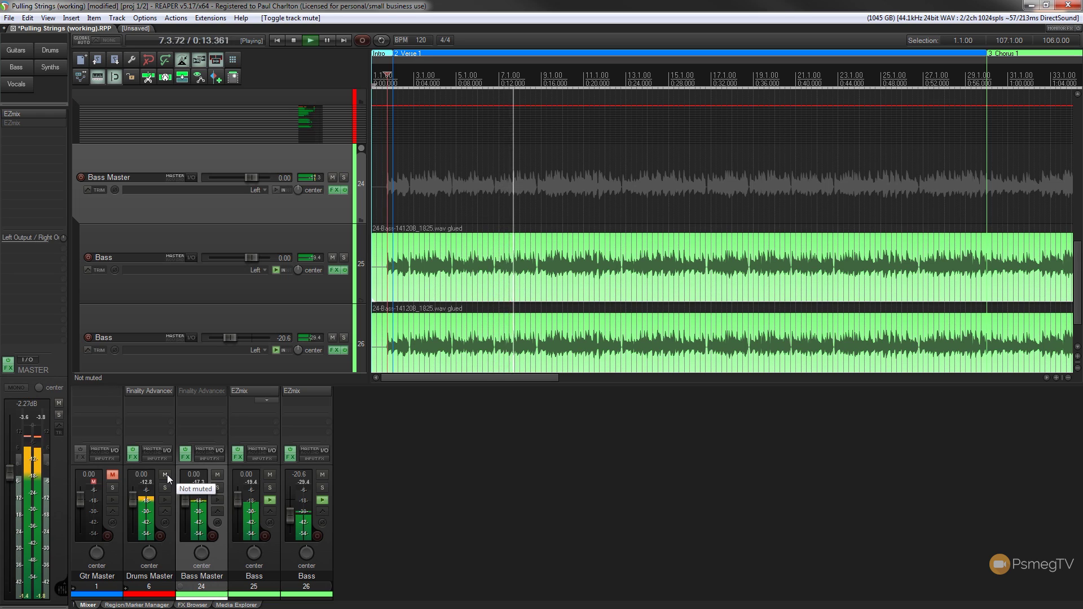
click(292, 45)
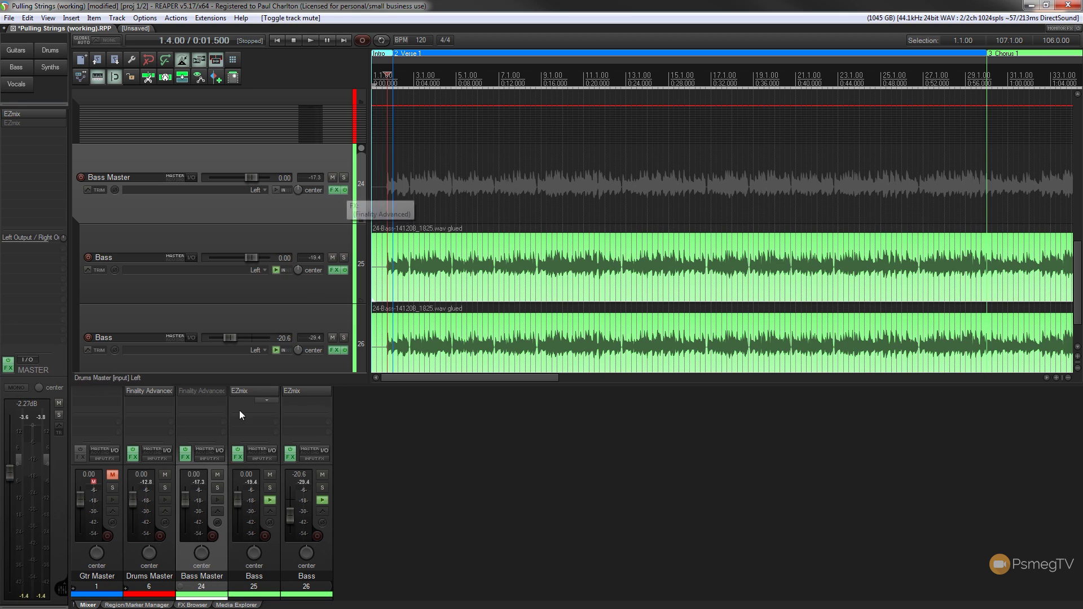
Enable Bass Master's Finality Advanced over the mixer, start playback, and mute Drums Master
click(208, 391)
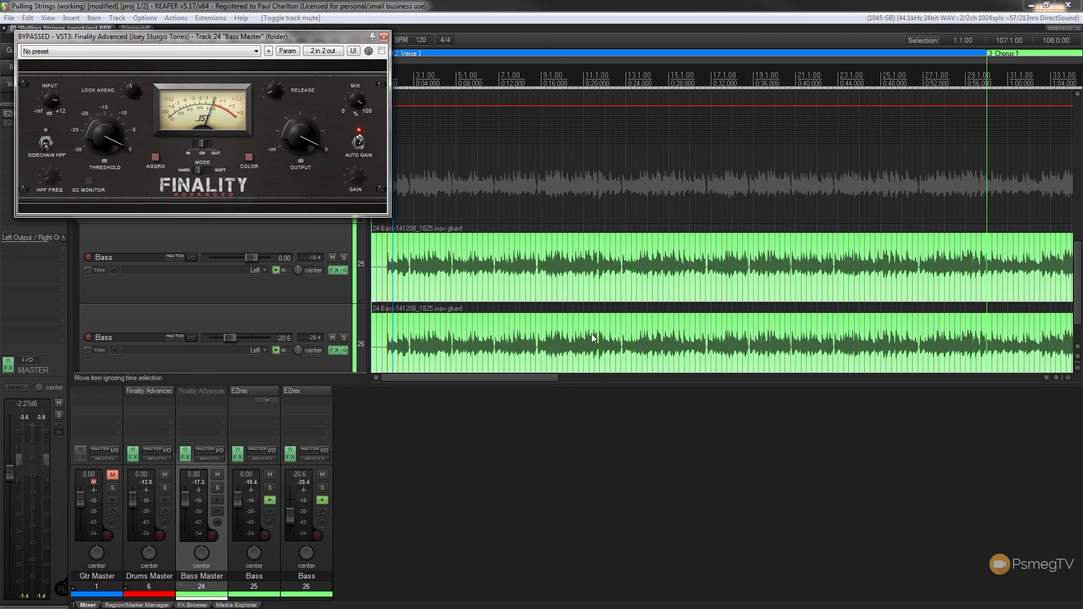
drag(233, 38, 573, 399)
click(749, 423)
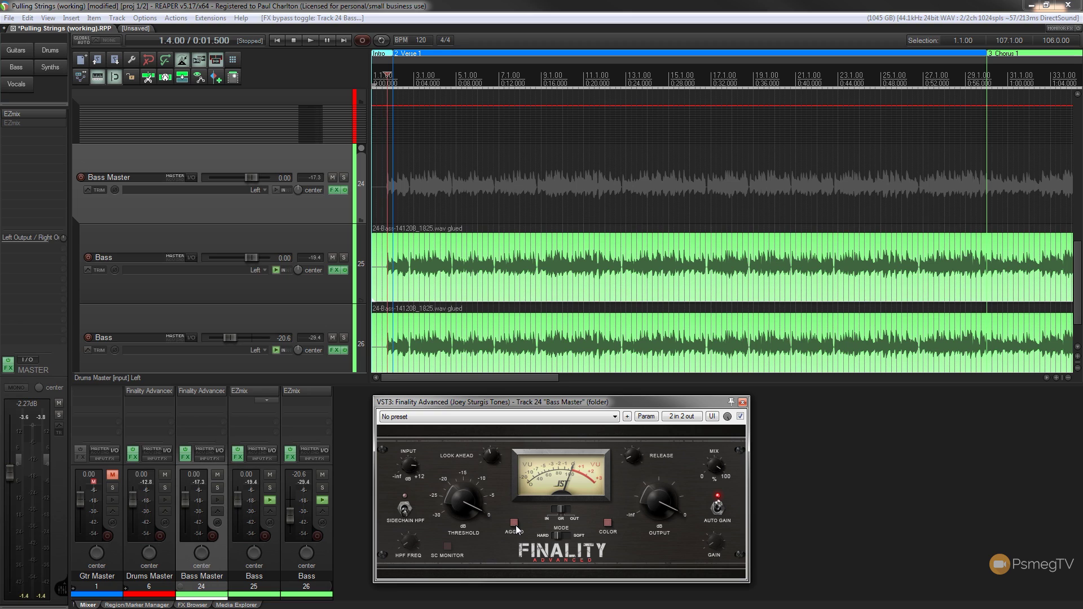
click(310, 40)
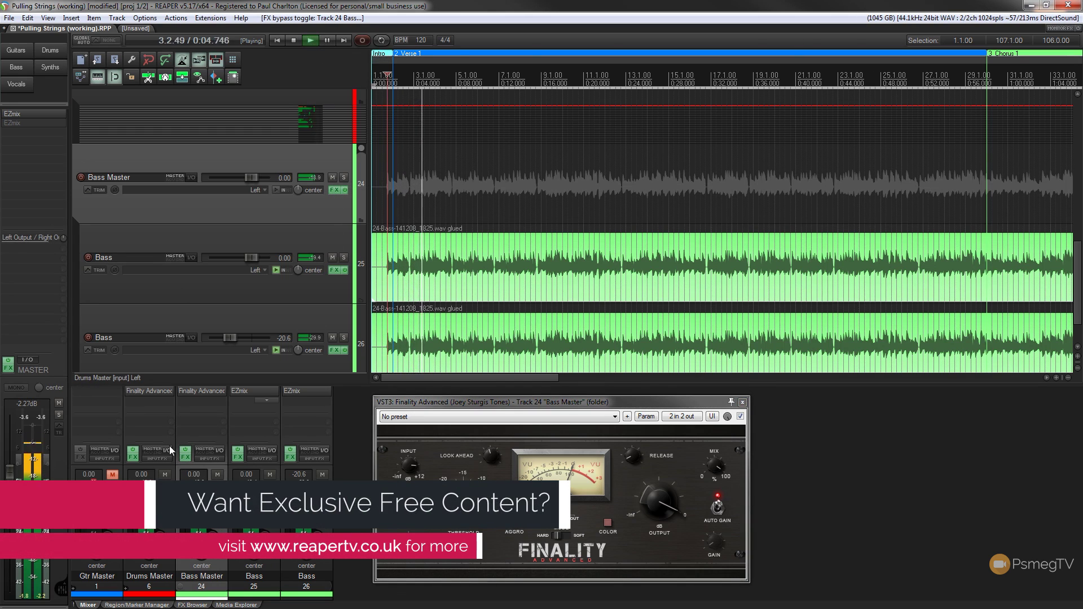
click(164, 474)
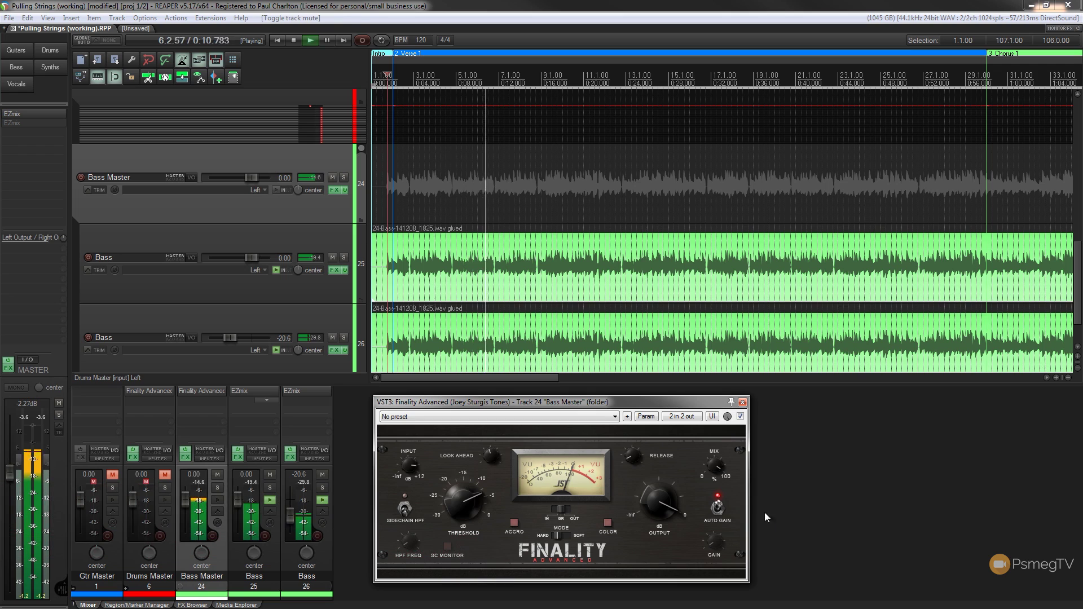
Set threshold -16, release 95.27, output about -8.5, Auto Gain off, gain 12, and Color on
drag(658, 495, 665, 567)
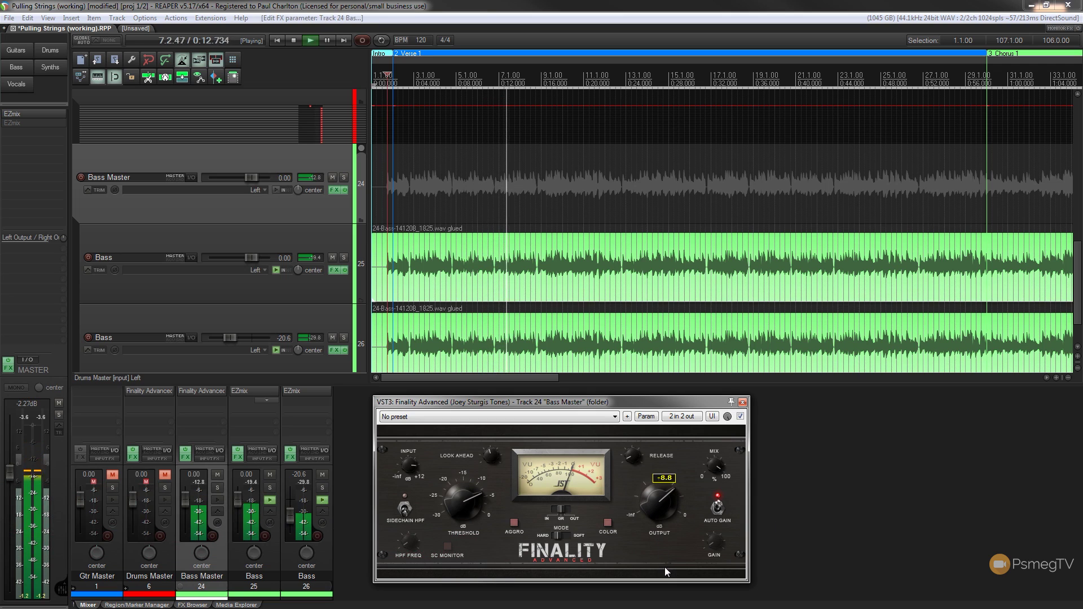
drag(455, 502, 494, 566)
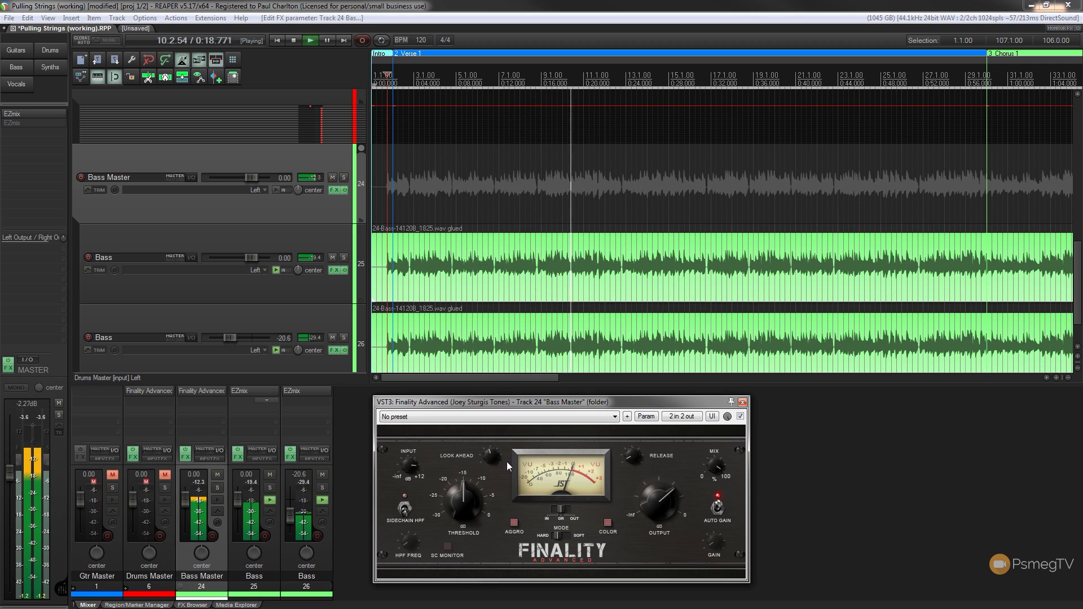
drag(632, 456, 641, 418)
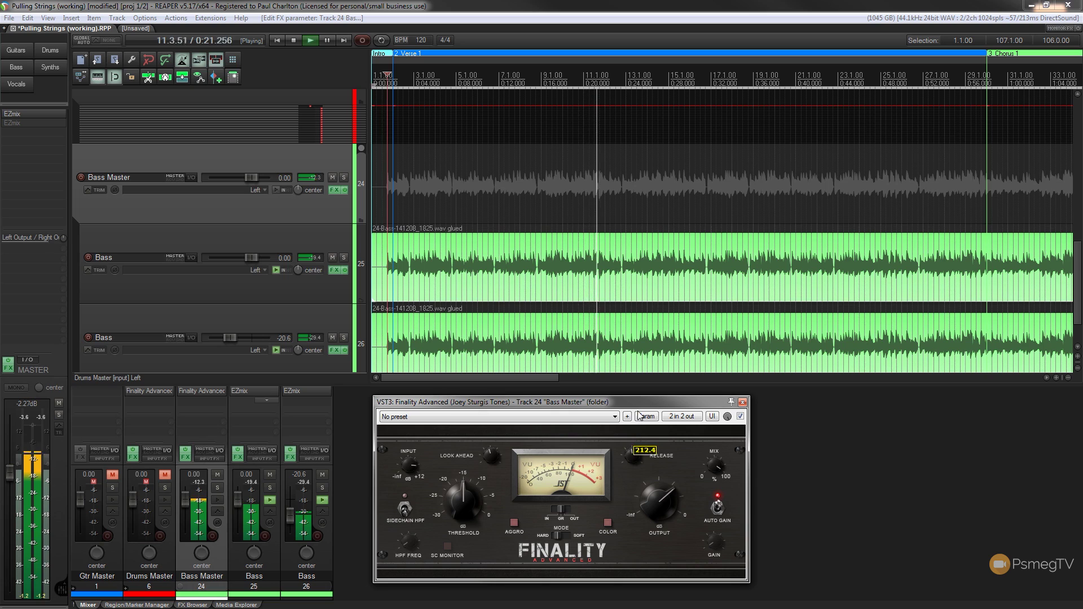
click(718, 506)
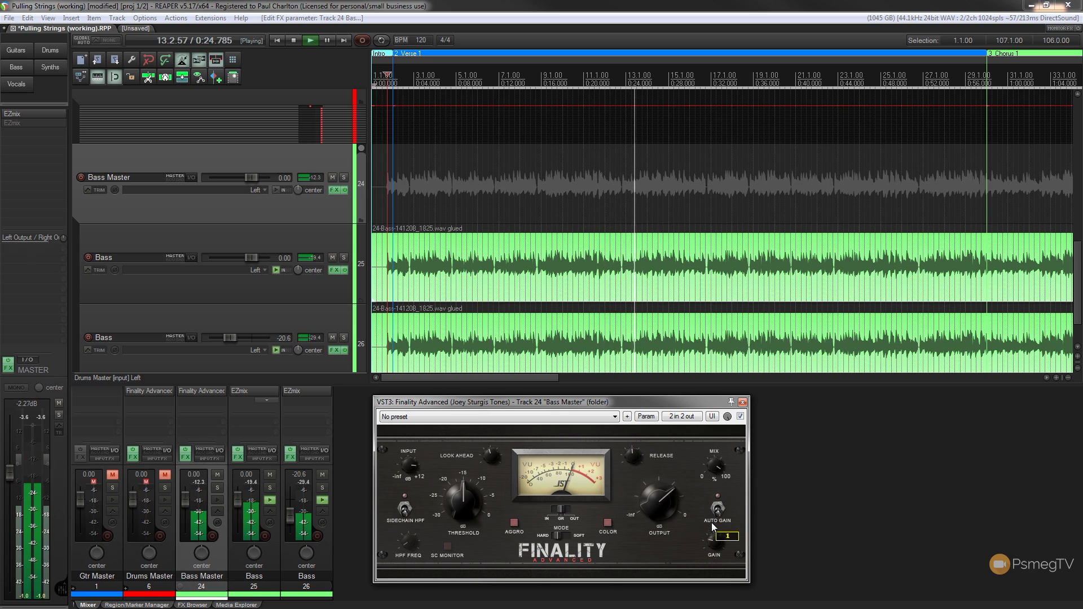
click(717, 511)
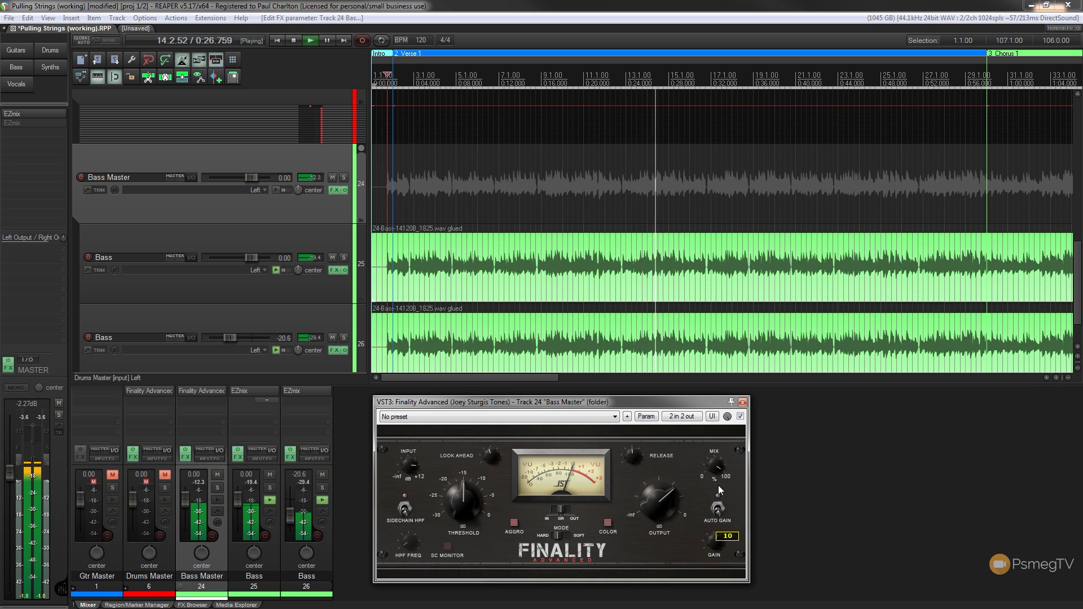
drag(704, 546, 713, 540)
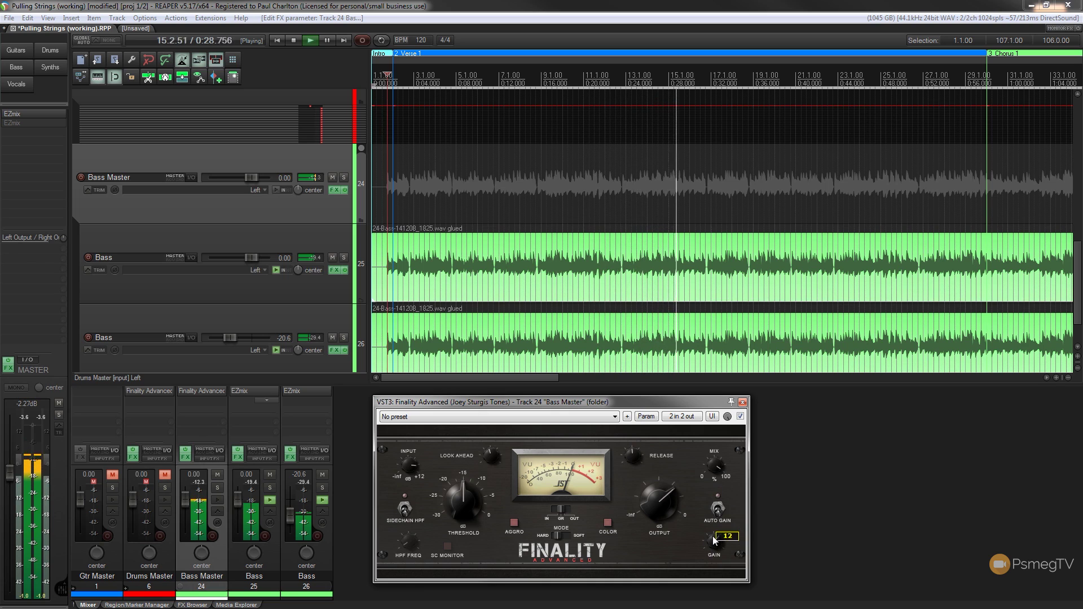
drag(466, 506, 465, 523)
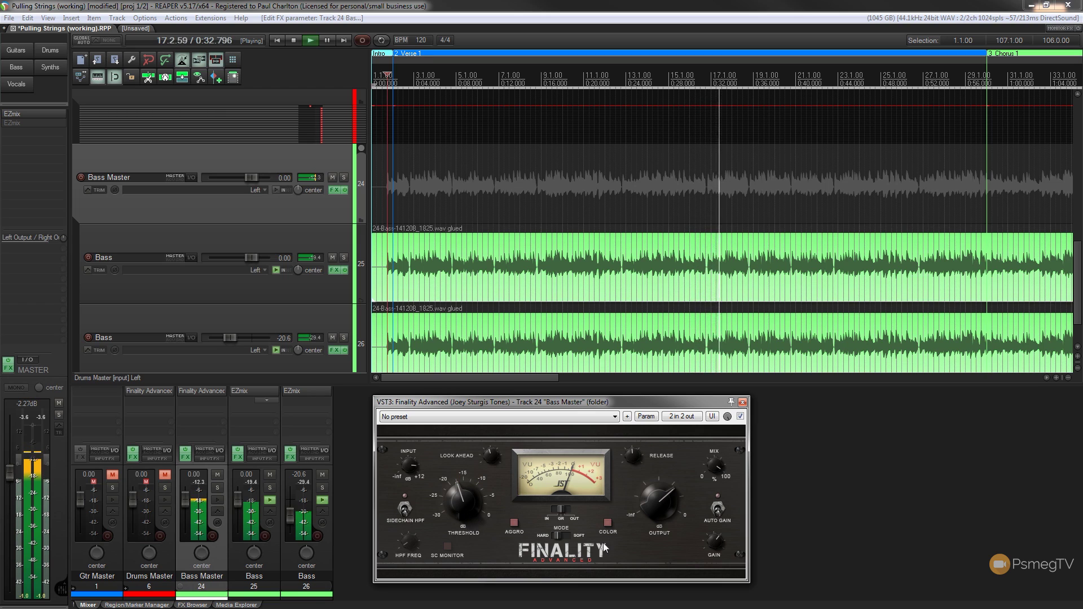
click(608, 523)
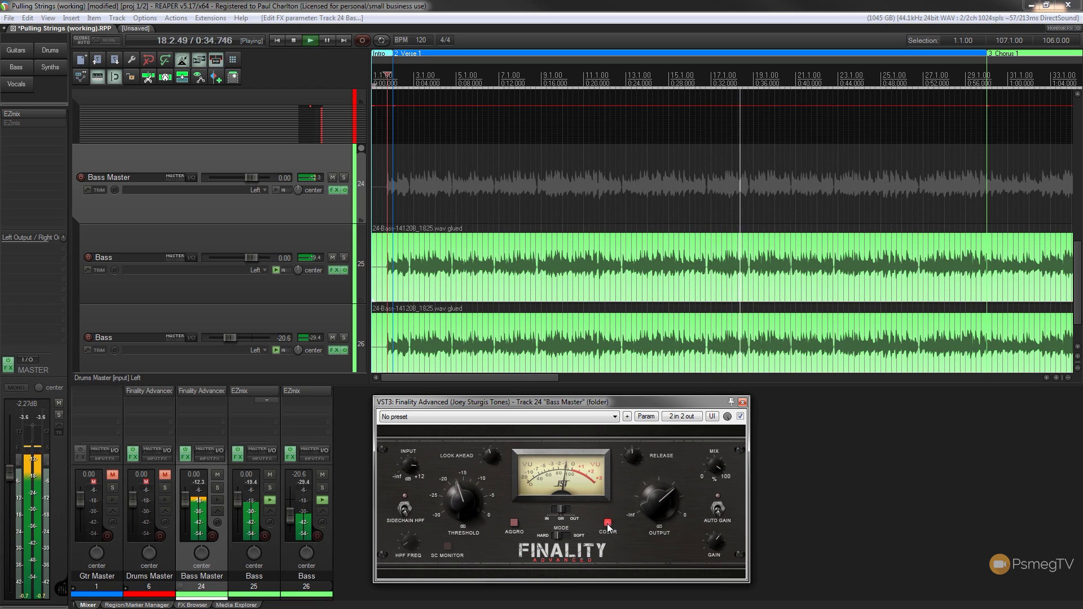
drag(653, 506, 653, 505)
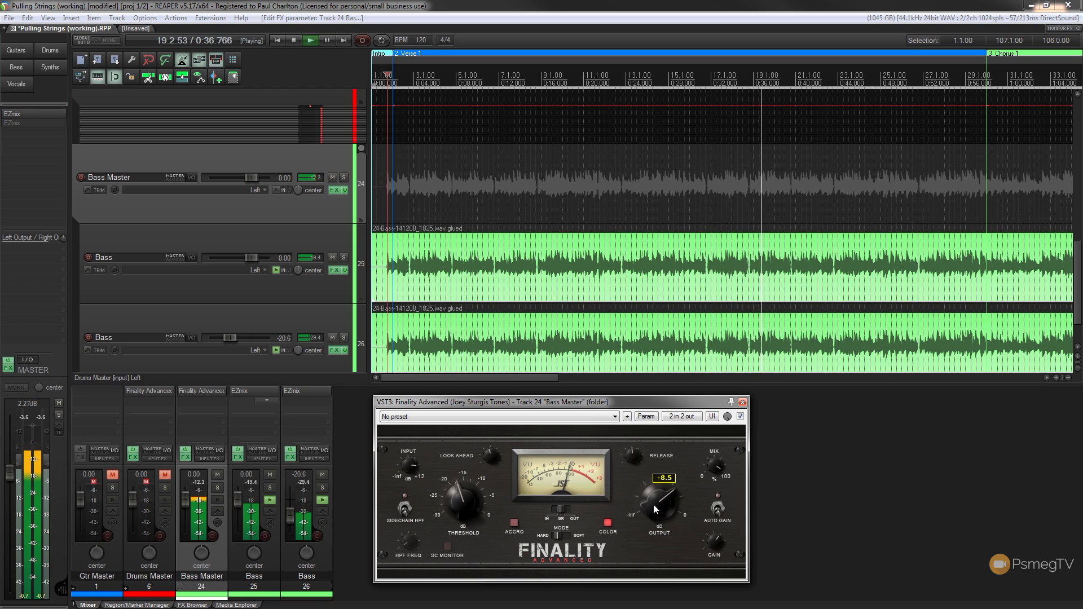
A/B the bass compressor, then select soft mode and lengthen release to 560.8, leaving Aggro off
click(741, 417)
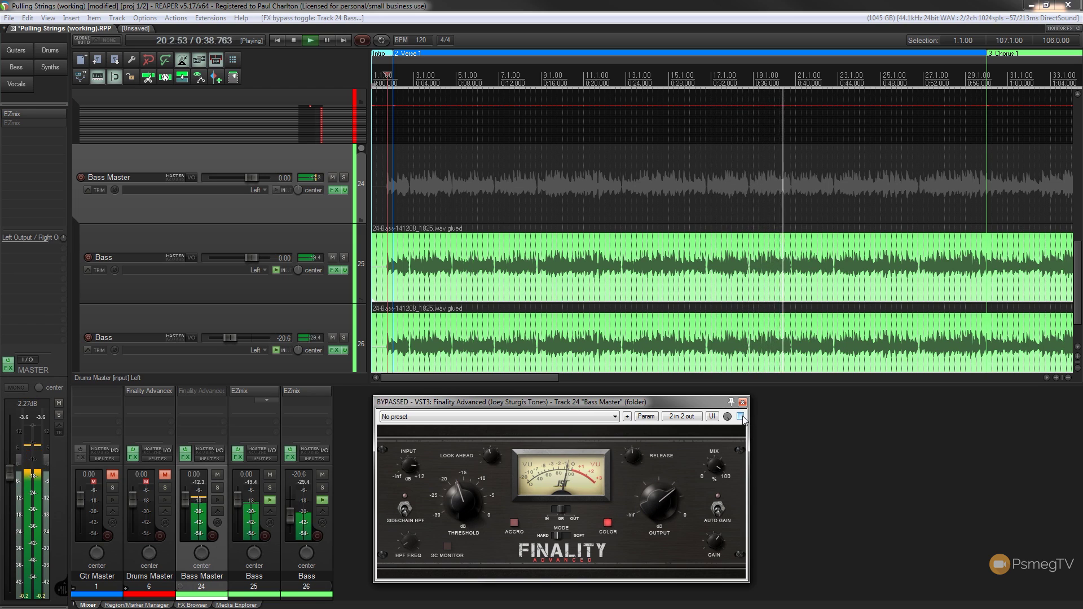
click(740, 416)
mouse_move(714, 550)
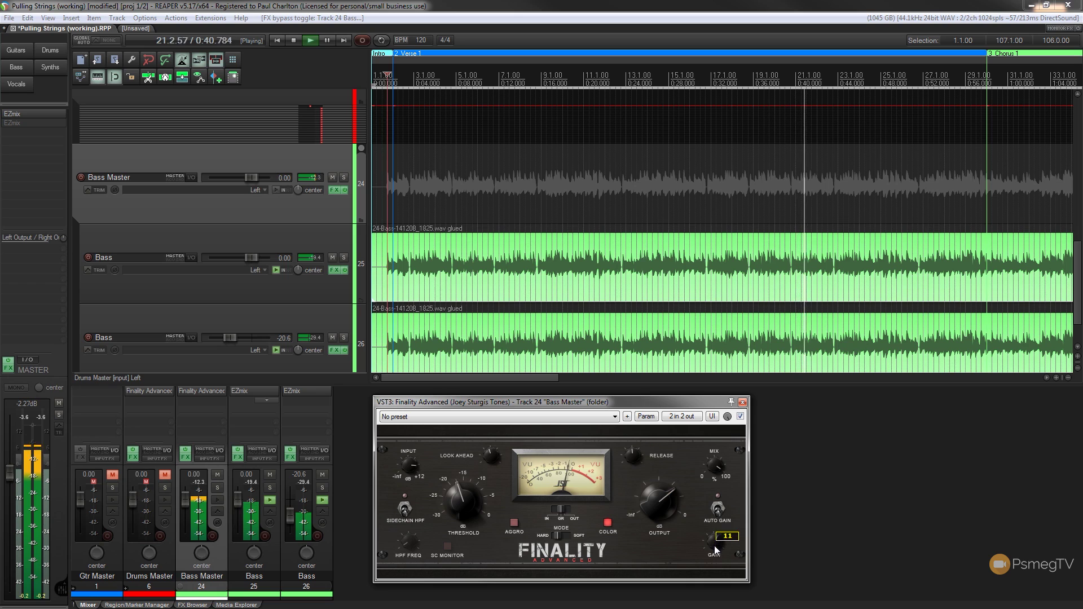
click(740, 416)
click(740, 416)
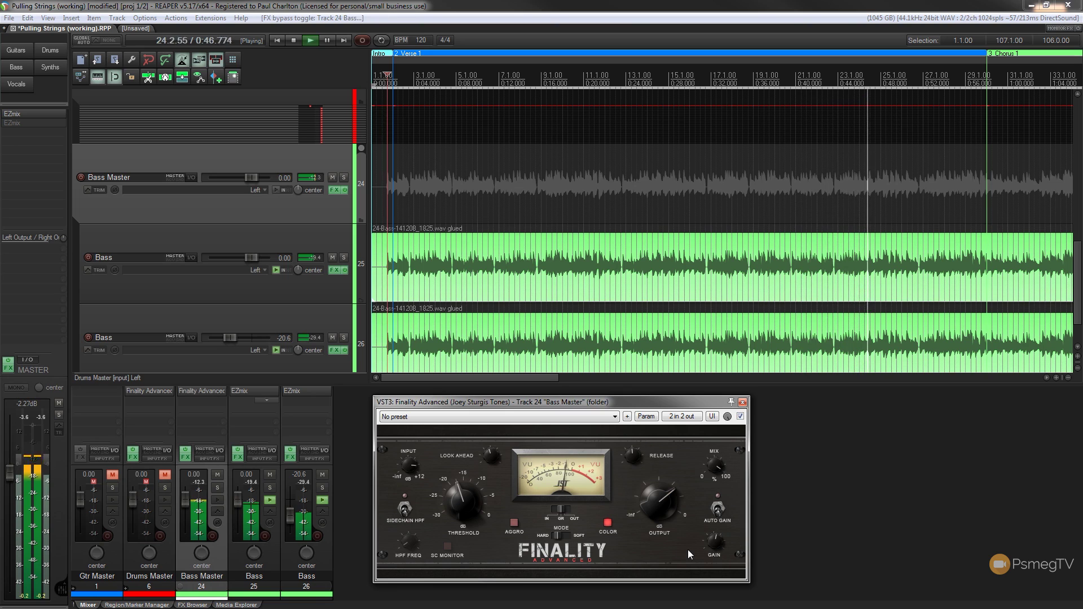
click(514, 523)
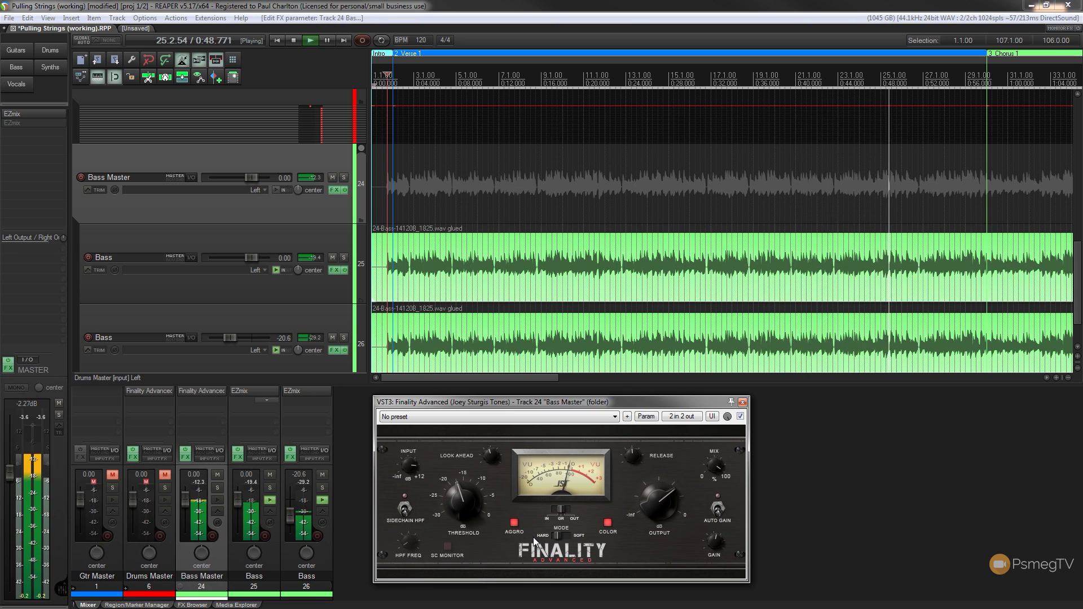
click(561, 535)
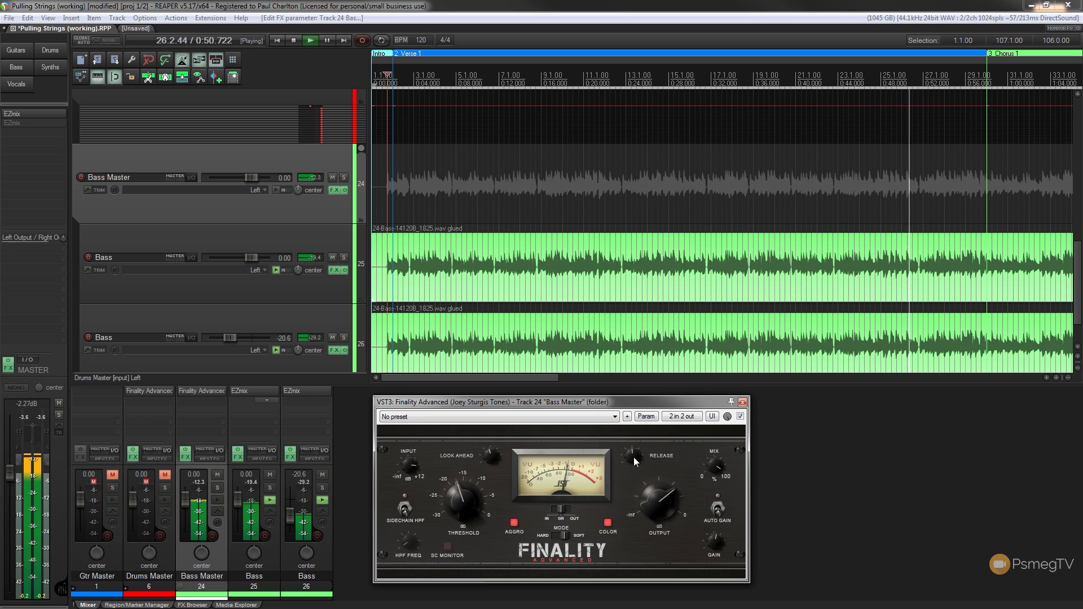
drag(634, 457, 632, 429)
click(514, 522)
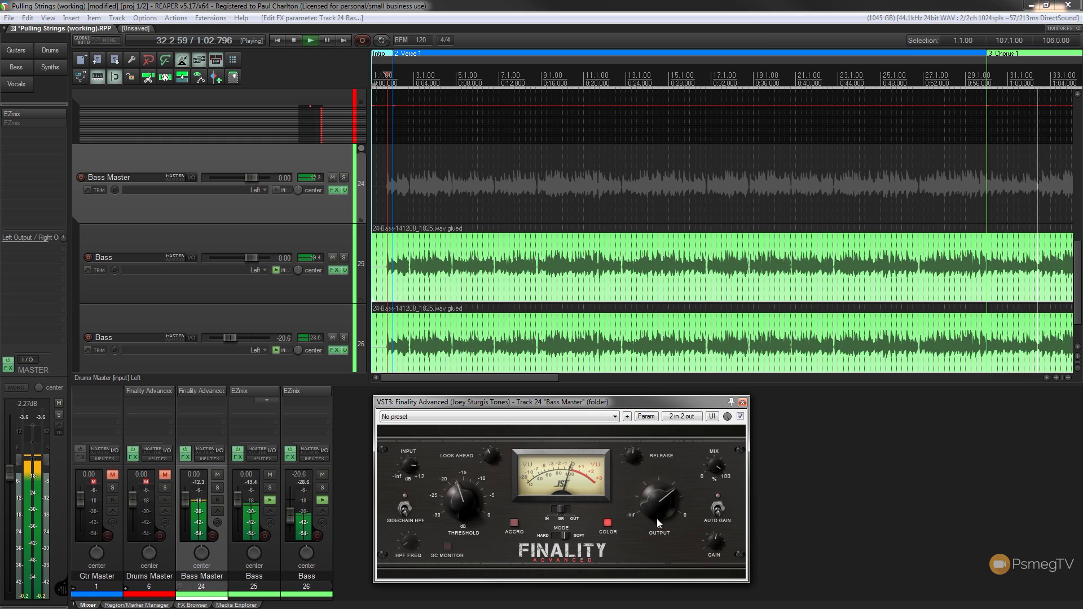
A/B the Finality bypass, then set MODE to HARD and turn Aggro on
mouse_move(659, 510)
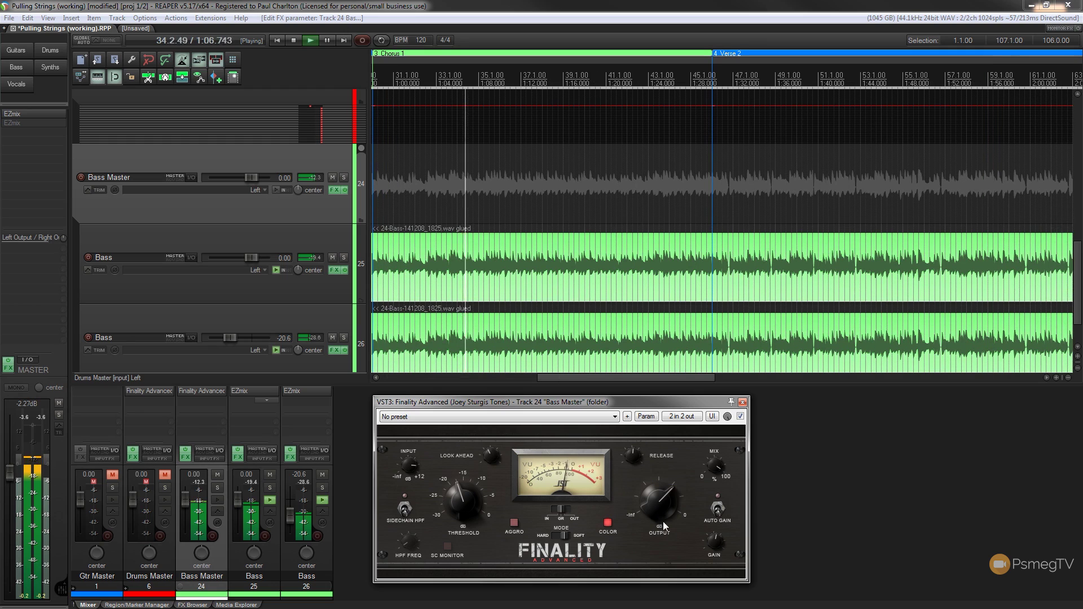
click(740, 417)
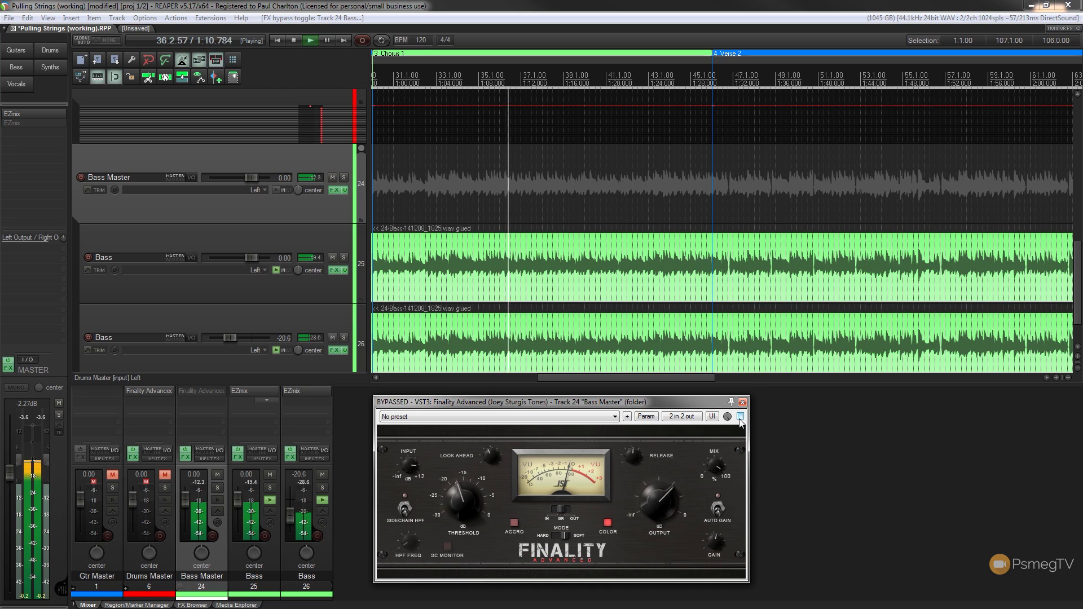
click(740, 417)
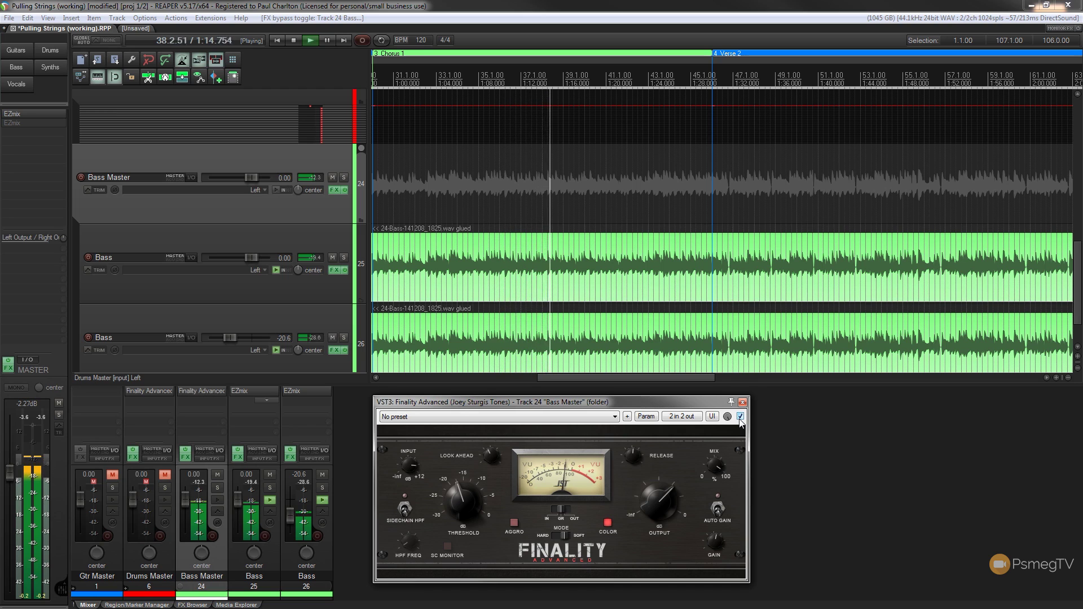
click(740, 417)
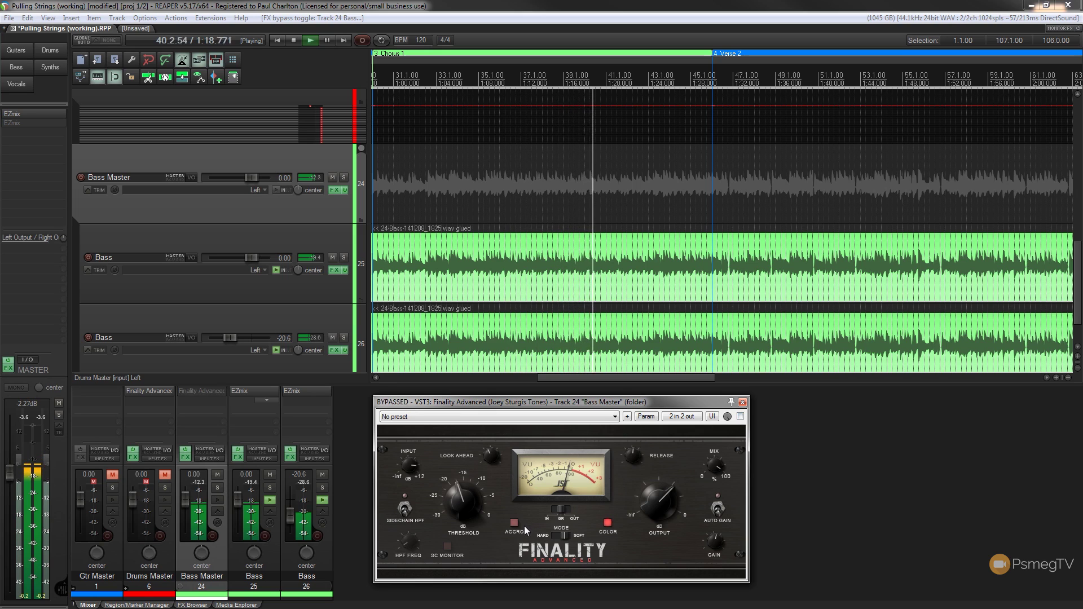
drag(551, 537, 542, 536)
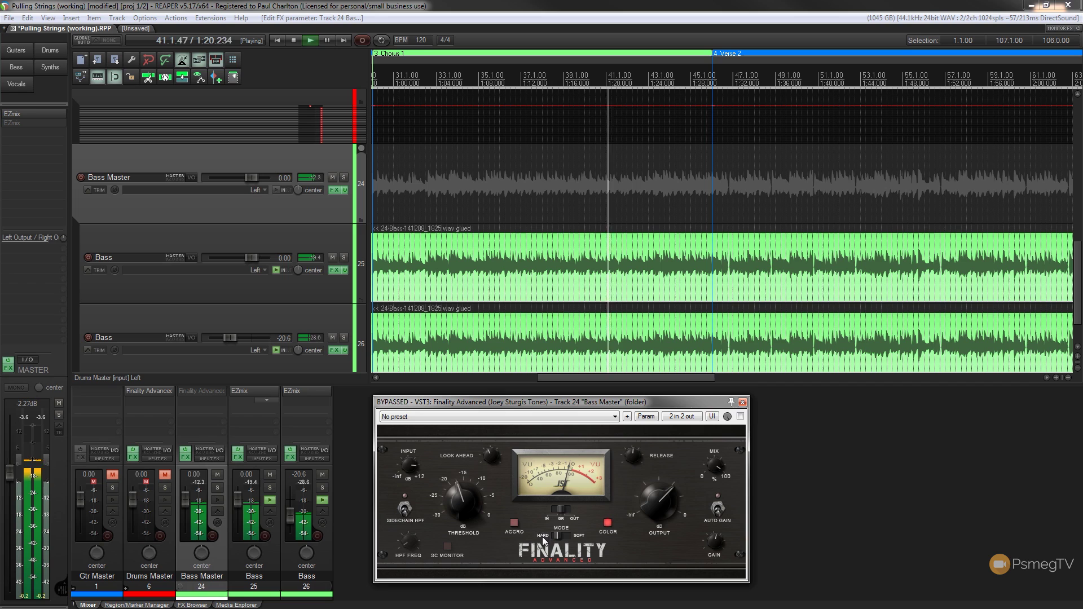
click(516, 524)
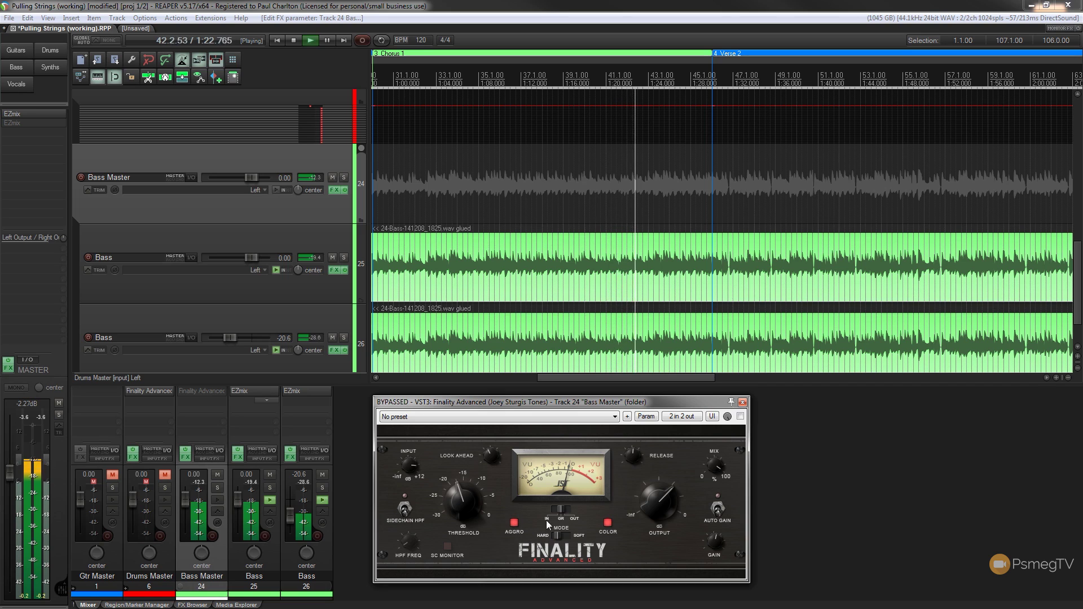
Unmute Drums Master, re-enable Finality, and lower the Drums Master fader to -3.04 dB
click(164, 475)
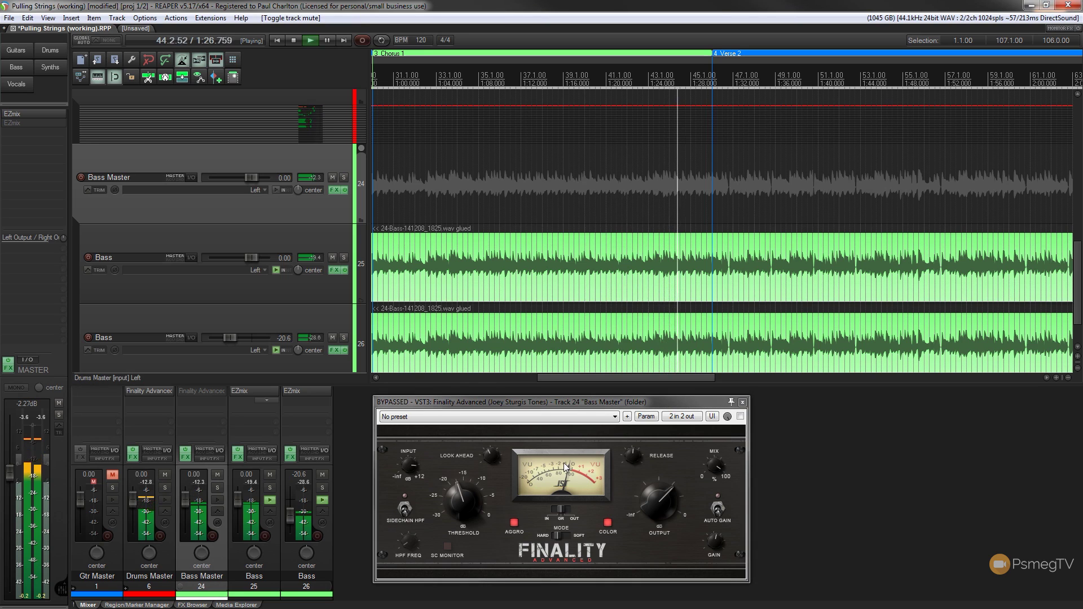
click(740, 416)
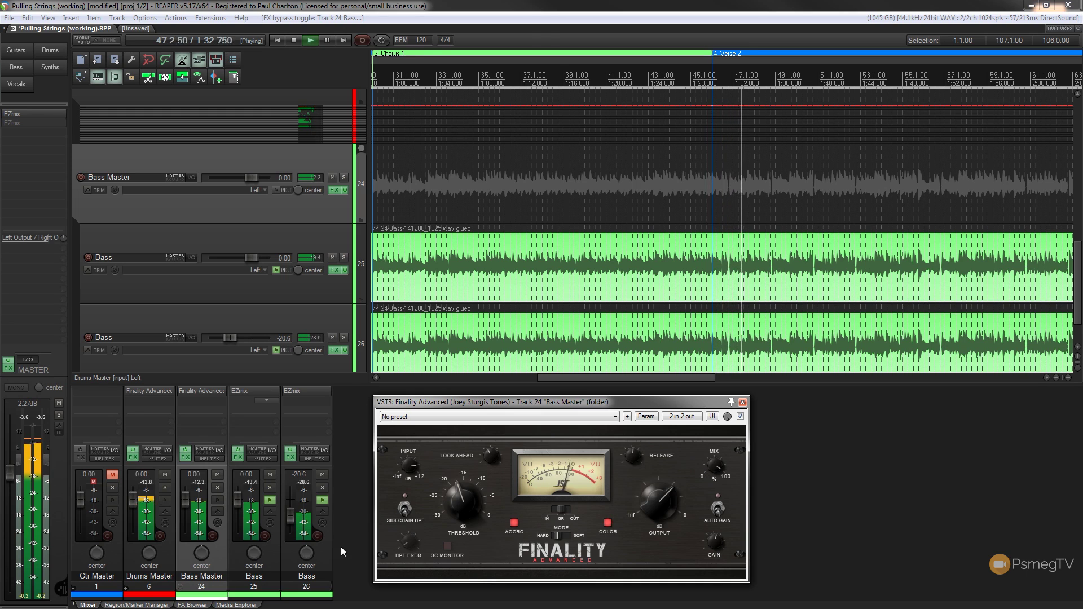
drag(138, 502, 136, 506)
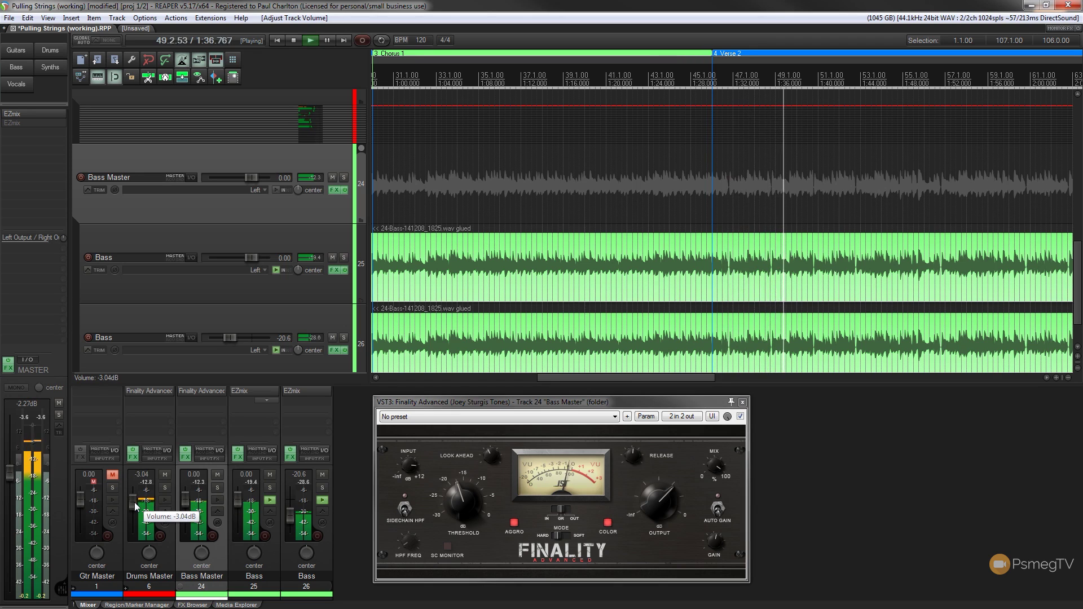
Compare Finality bypassed vs. active with drums, ending active, and stop playback
click(740, 417)
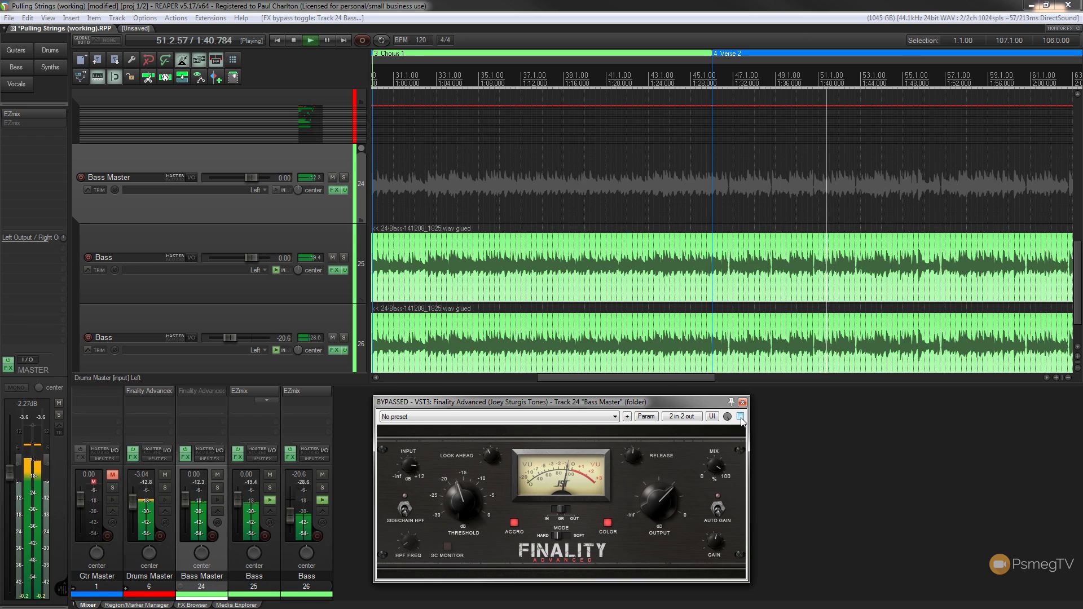
click(740, 417)
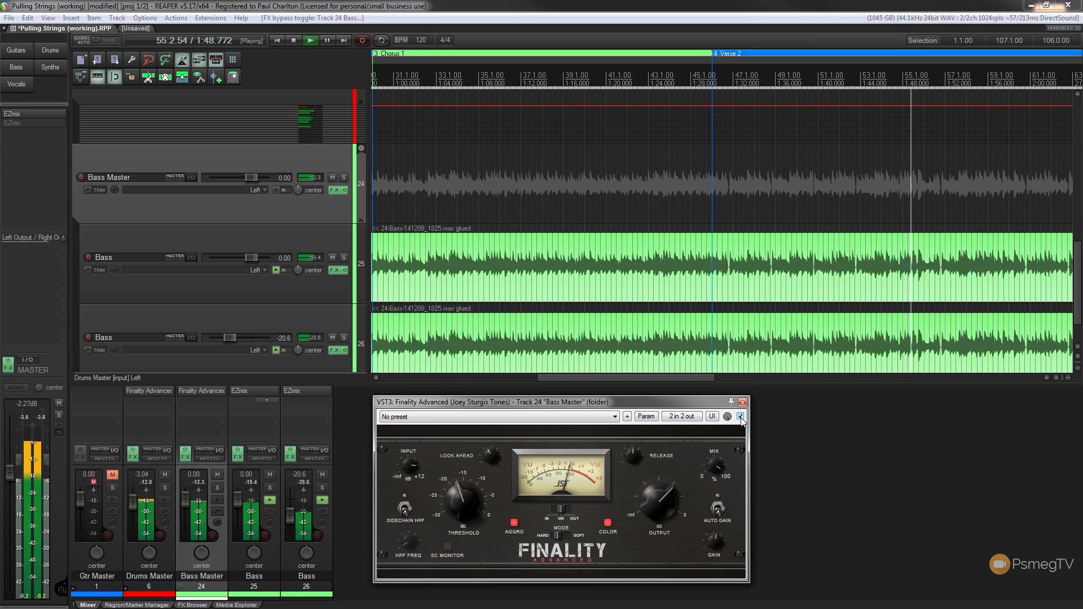
click(740, 417)
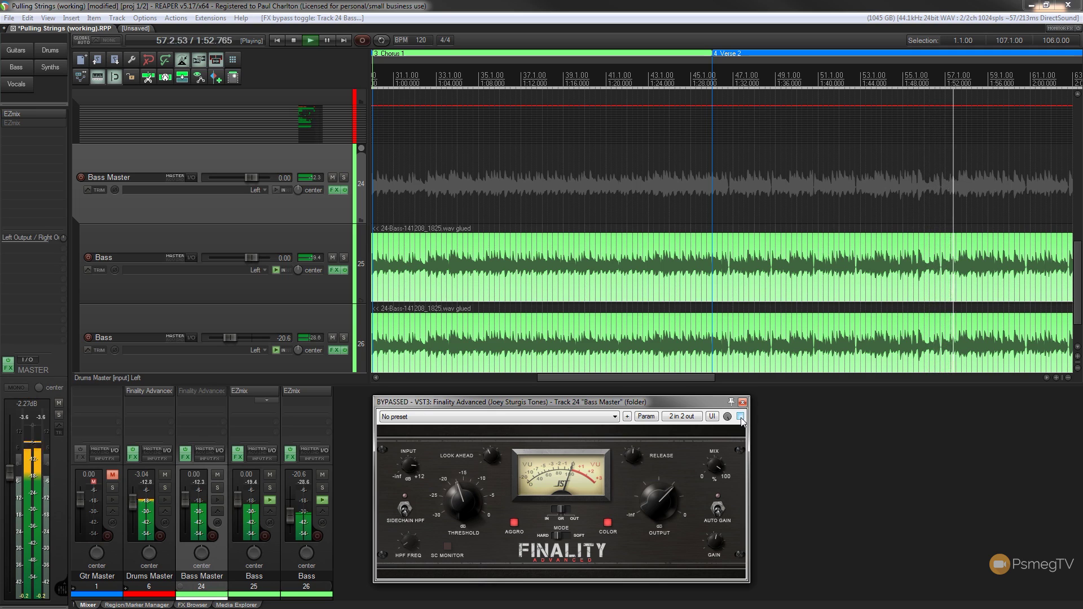
click(740, 417)
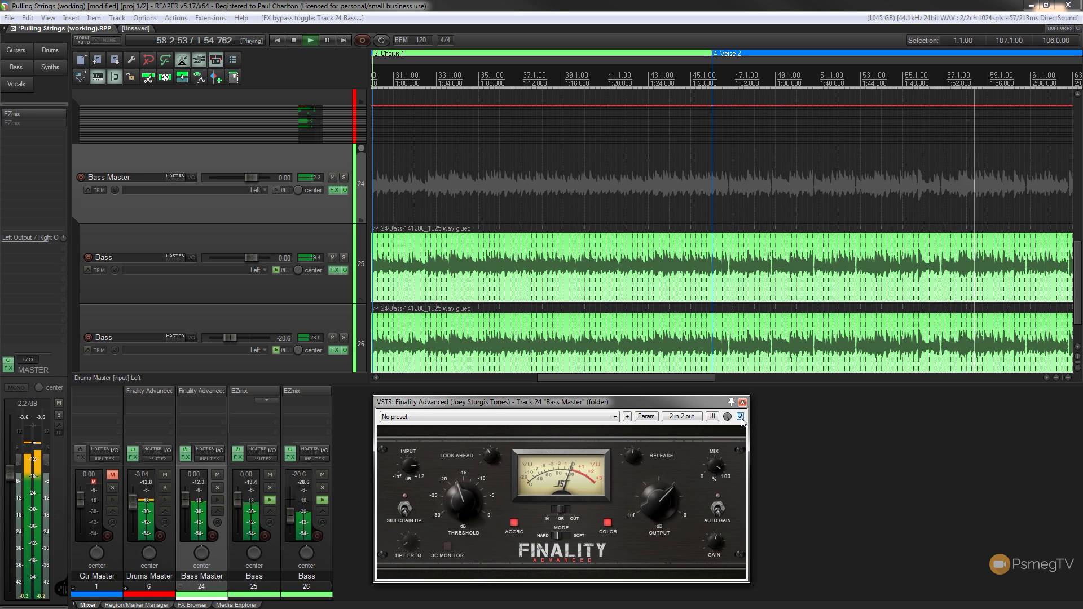
key(space)
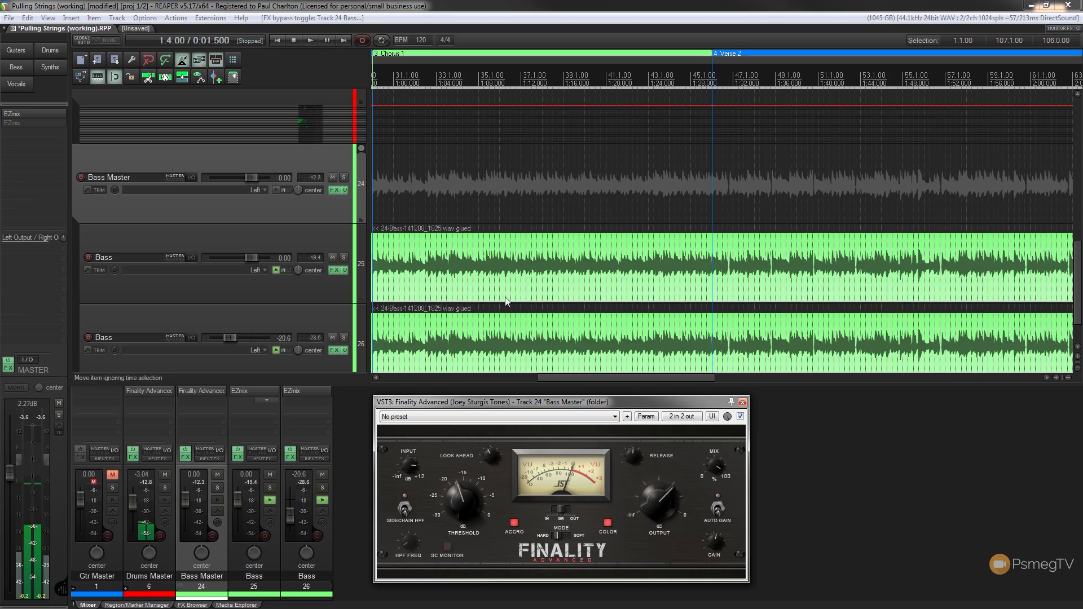